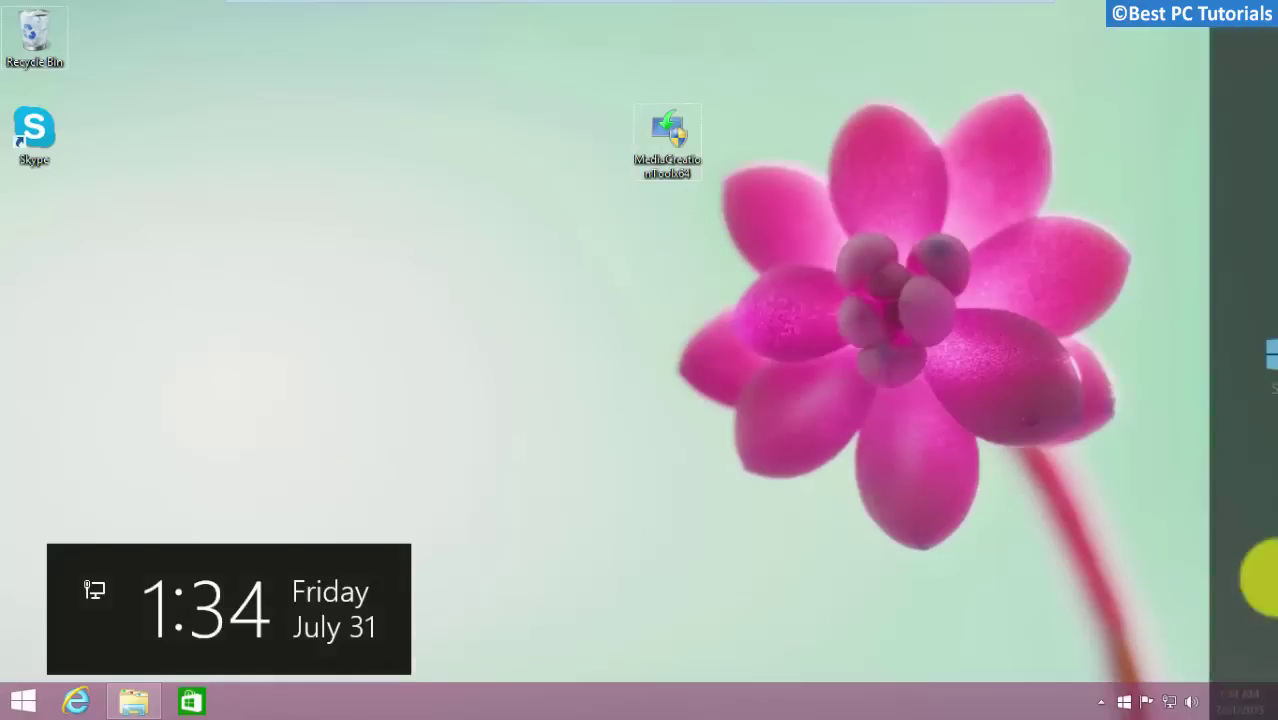
Open the Region settings from the Control Panel's Clock, Language, and Region category.
{"action": "left_click", "coordinate": [1257, 578]}
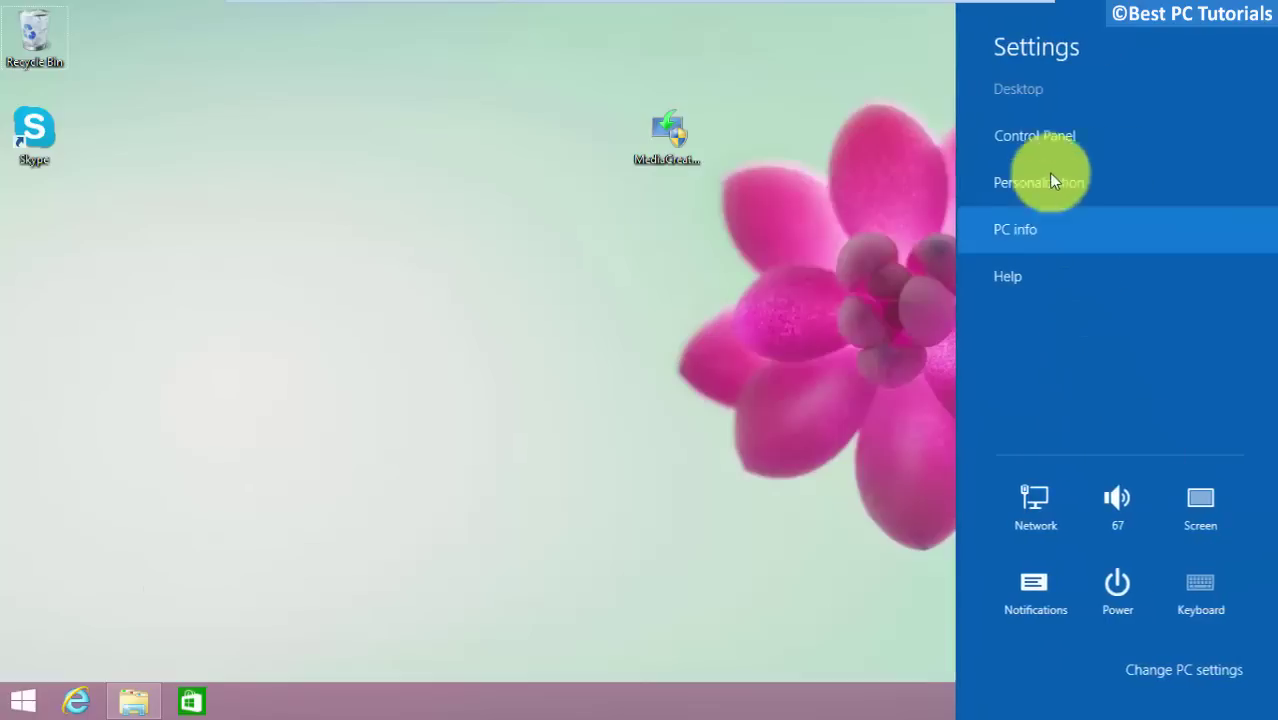
{"action": "left_click", "coordinate": [1044, 140]}
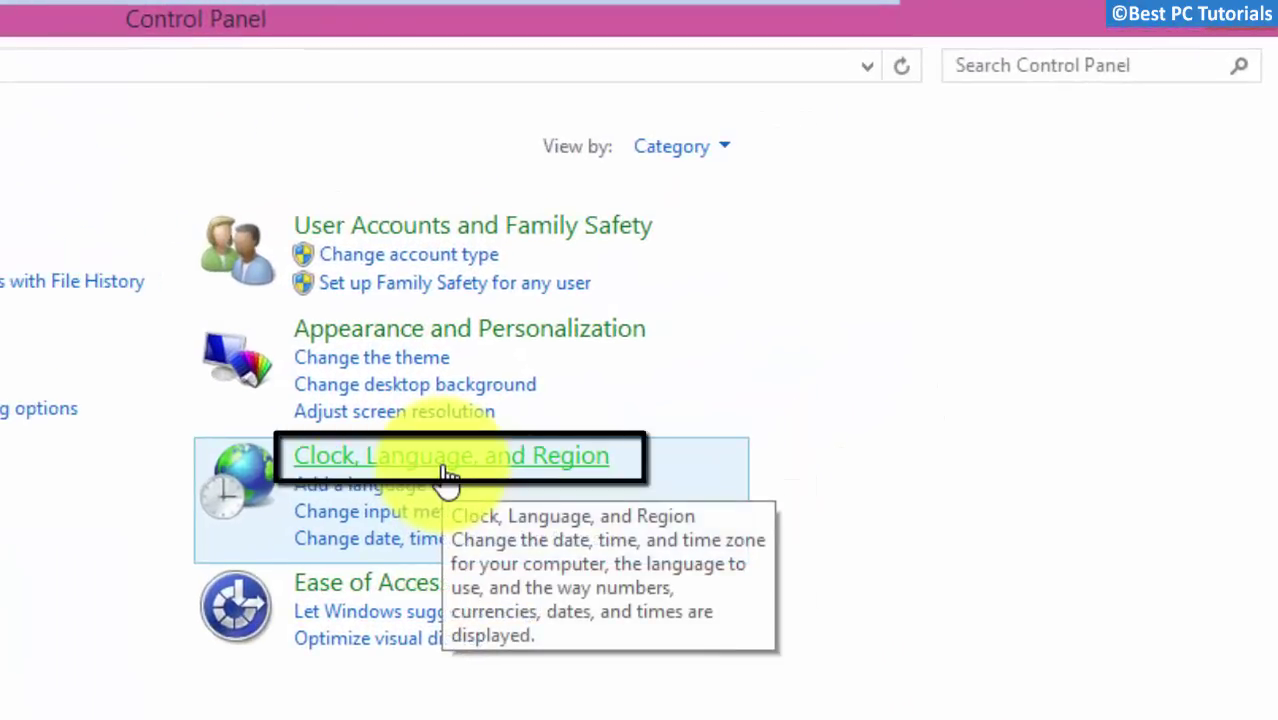
{"action": "left_click", "coordinate": [445, 480]}
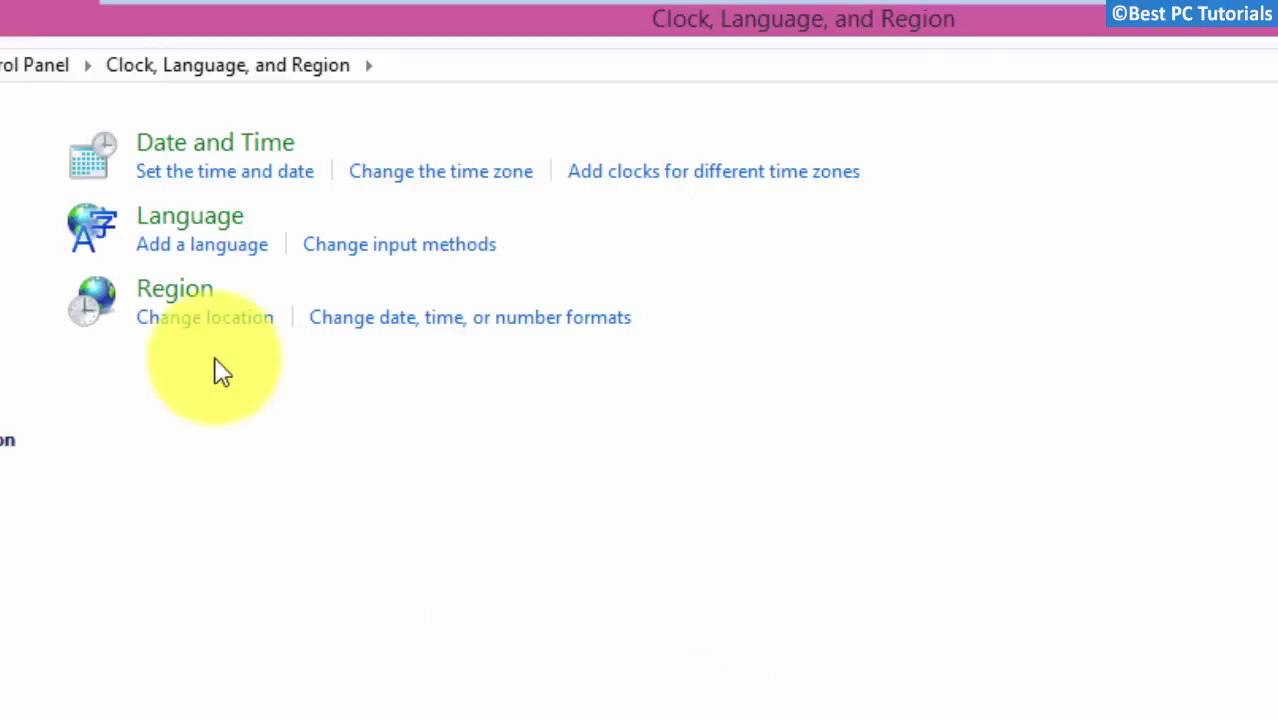
{"action": "left_click", "coordinate": [176, 290]}
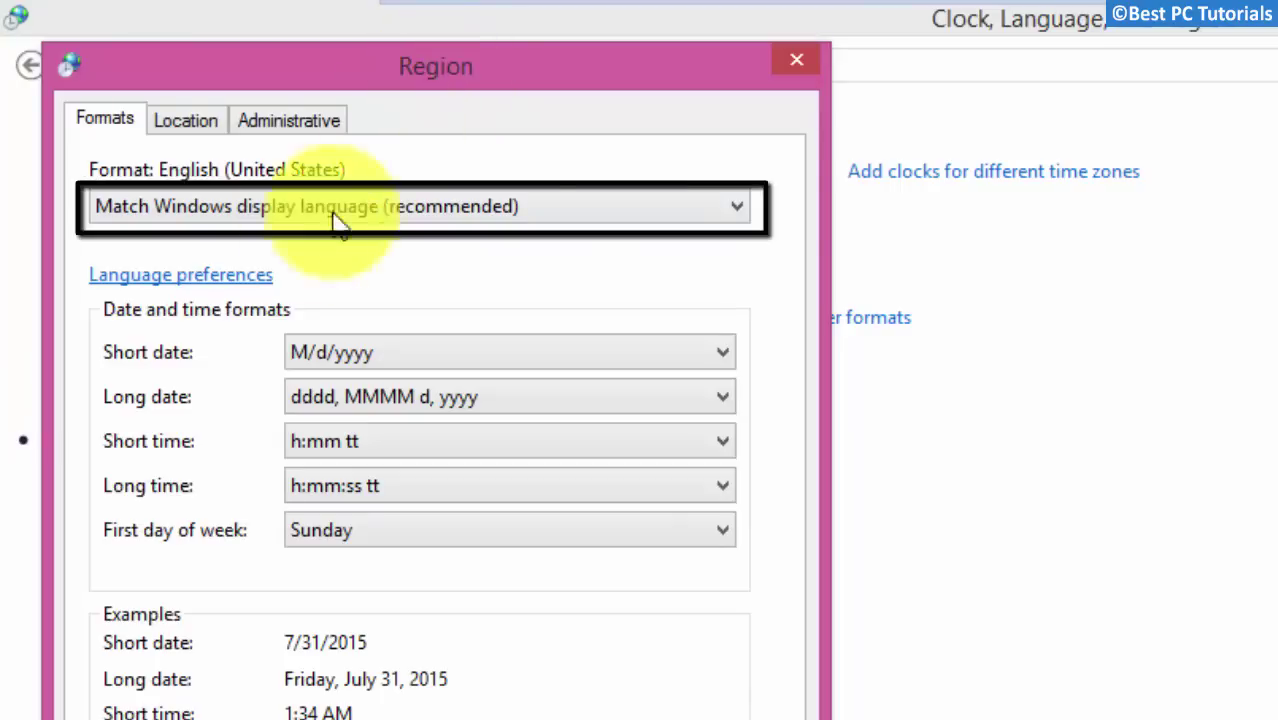
Check the regional format and the home location in the Region settings.
{"action": "left_click", "coordinate": [257, 264]}
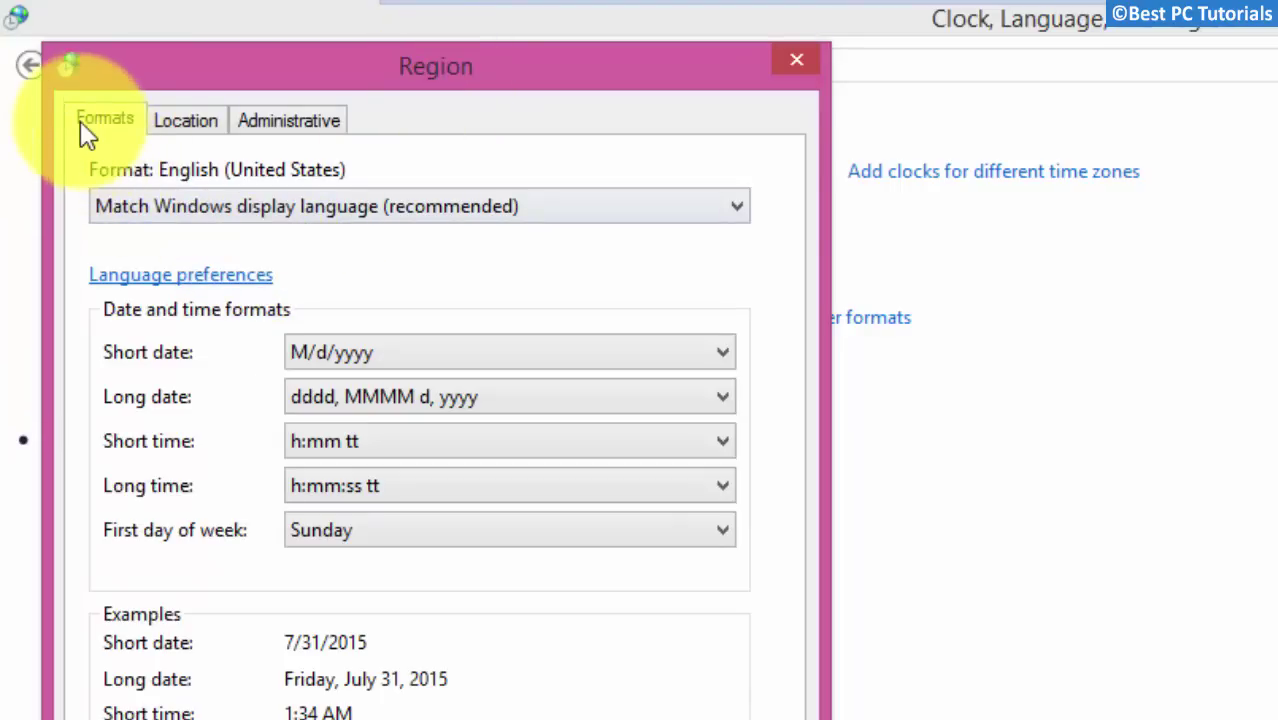
{"action": "left_click", "coordinate": [172, 127]}
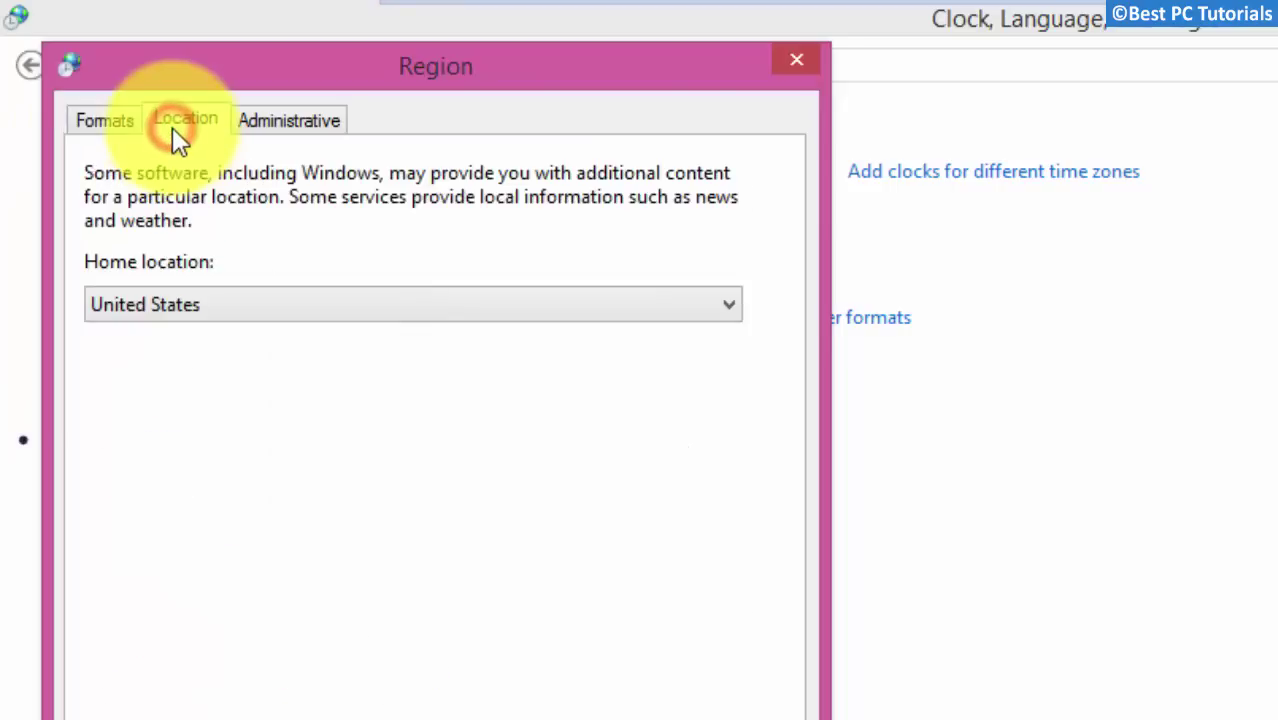
{"action": "left_click", "coordinate": [163, 124]}
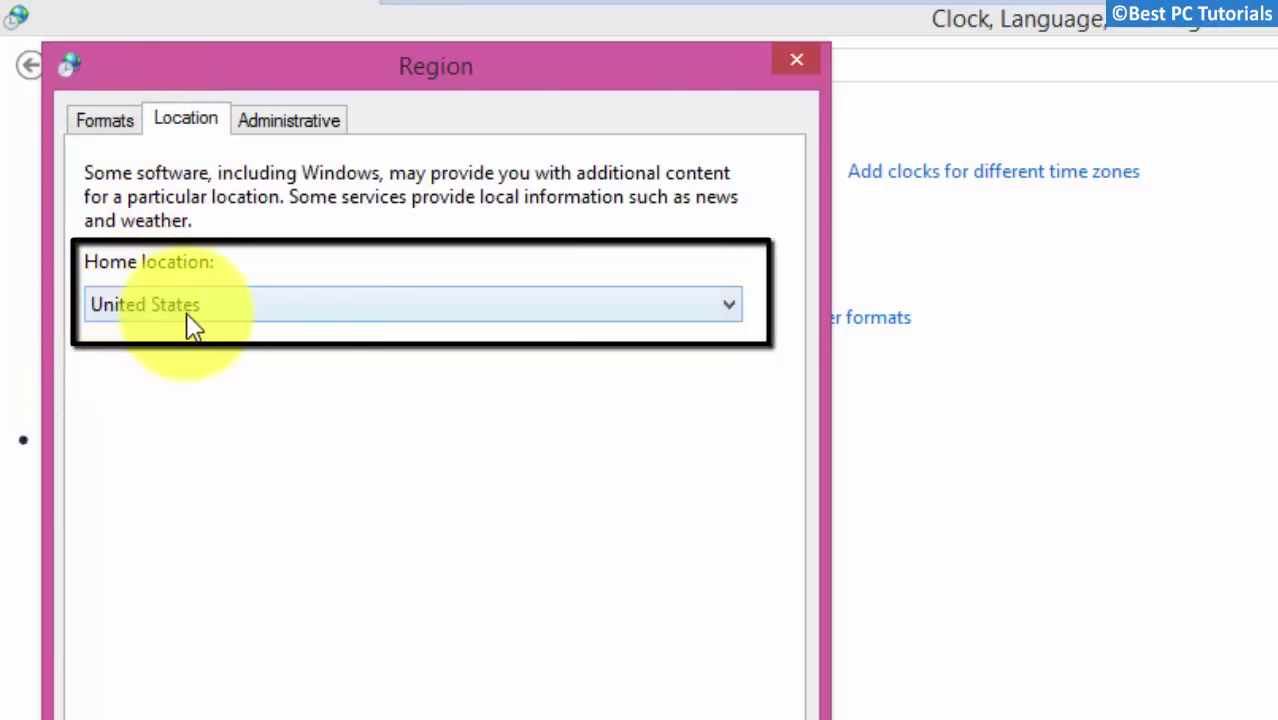
Confirm English (United States) as the system locale for non-Unicode programs and accept the Region settings.
{"action": "left_click", "coordinate": [290, 119]}
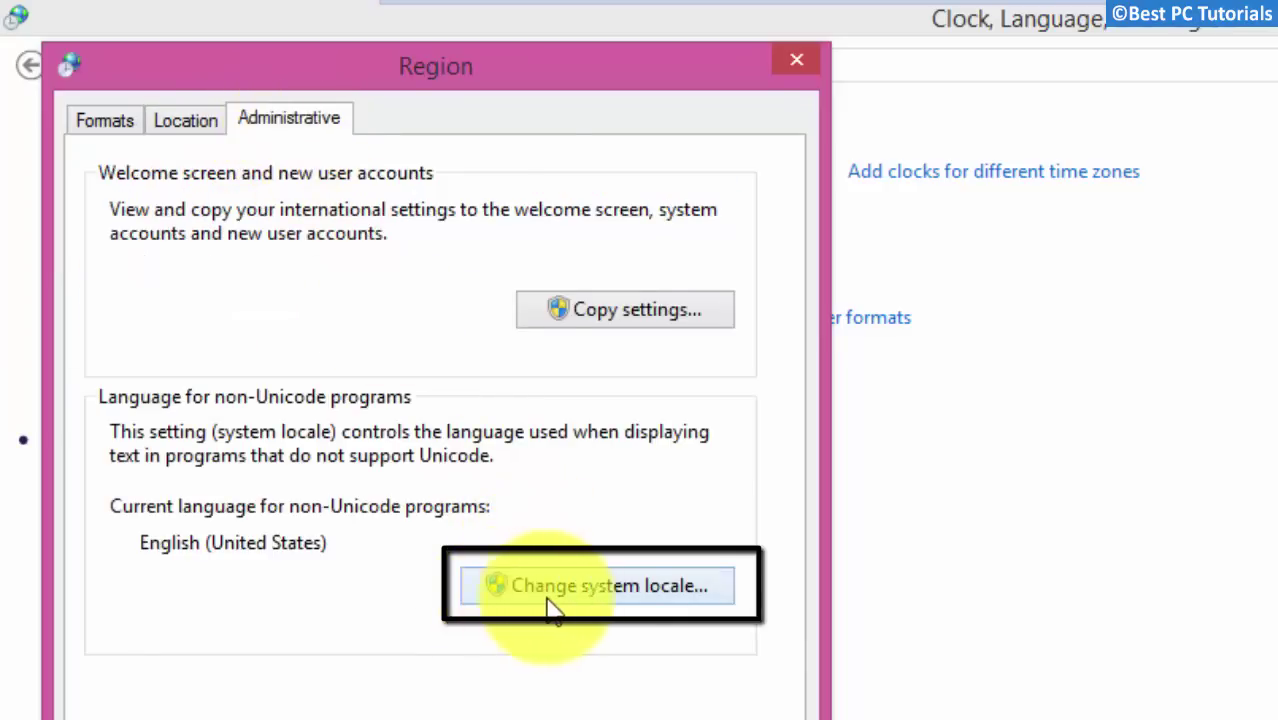
{"action": "left_click", "coordinate": [656, 598]}
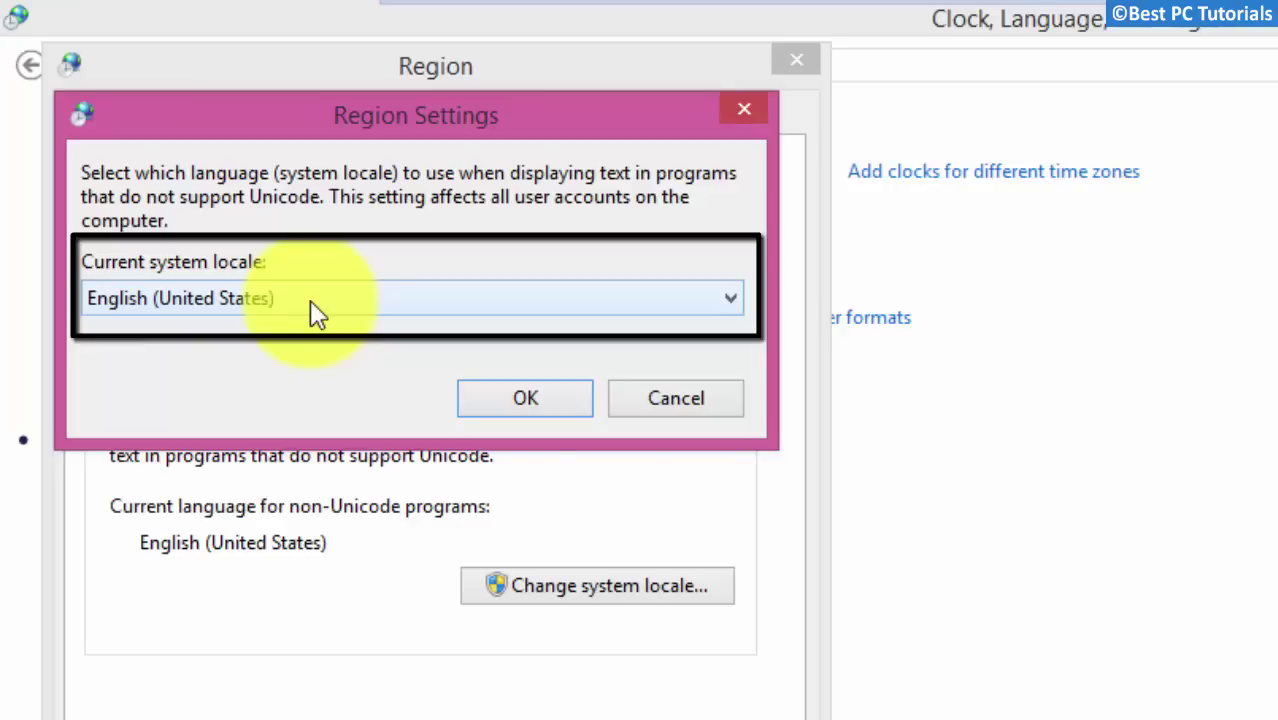
{"action": "left_click", "coordinate": [494, 400]}
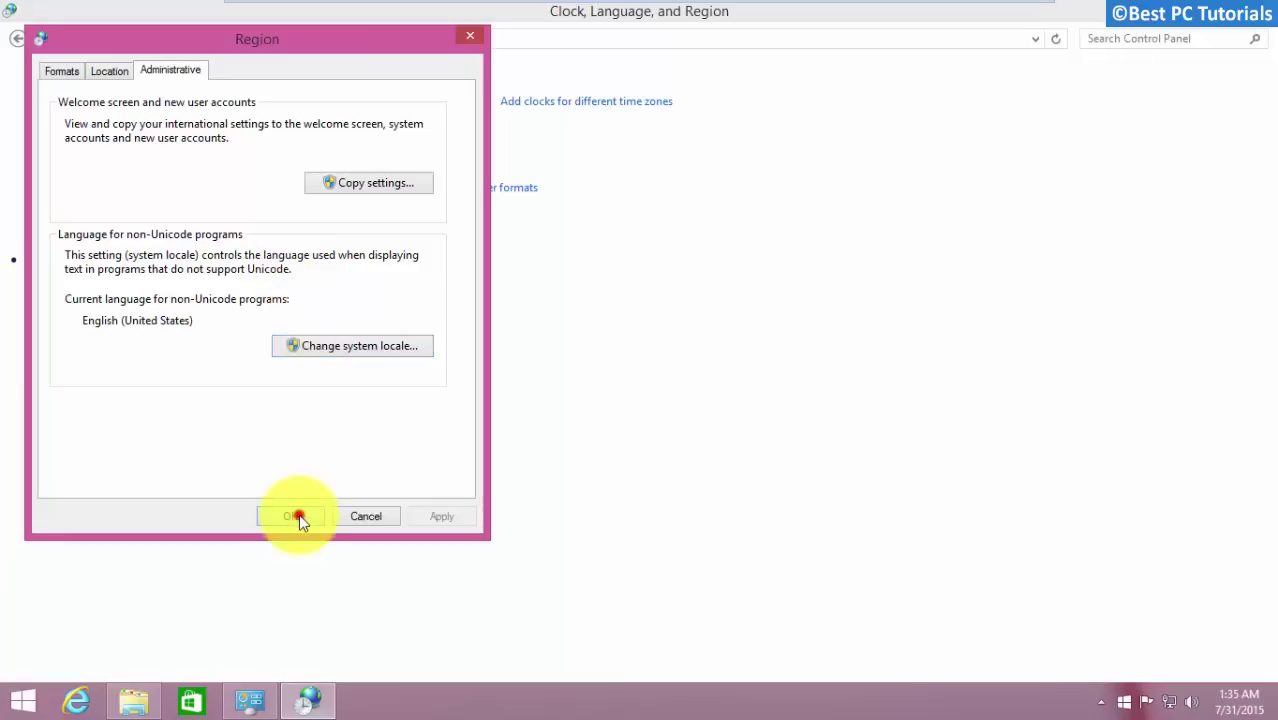
{"action": "left_click", "coordinate": [296, 516]}
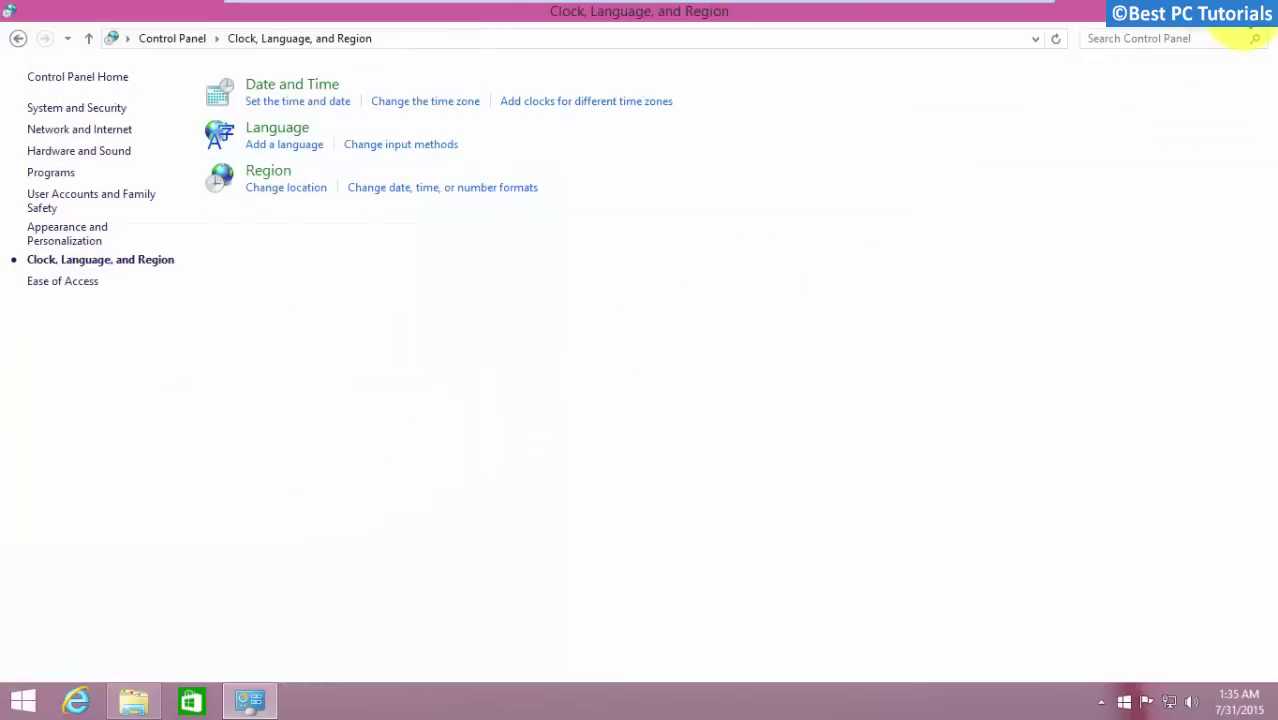
Close the Control Panel window and restart the computer.
{"action": "left_click", "coordinate": [1248, 18]}
{"action": "left_click", "coordinate": [785, 487]}
{"action": "mouse_move", "coordinate": [1277, 718]}
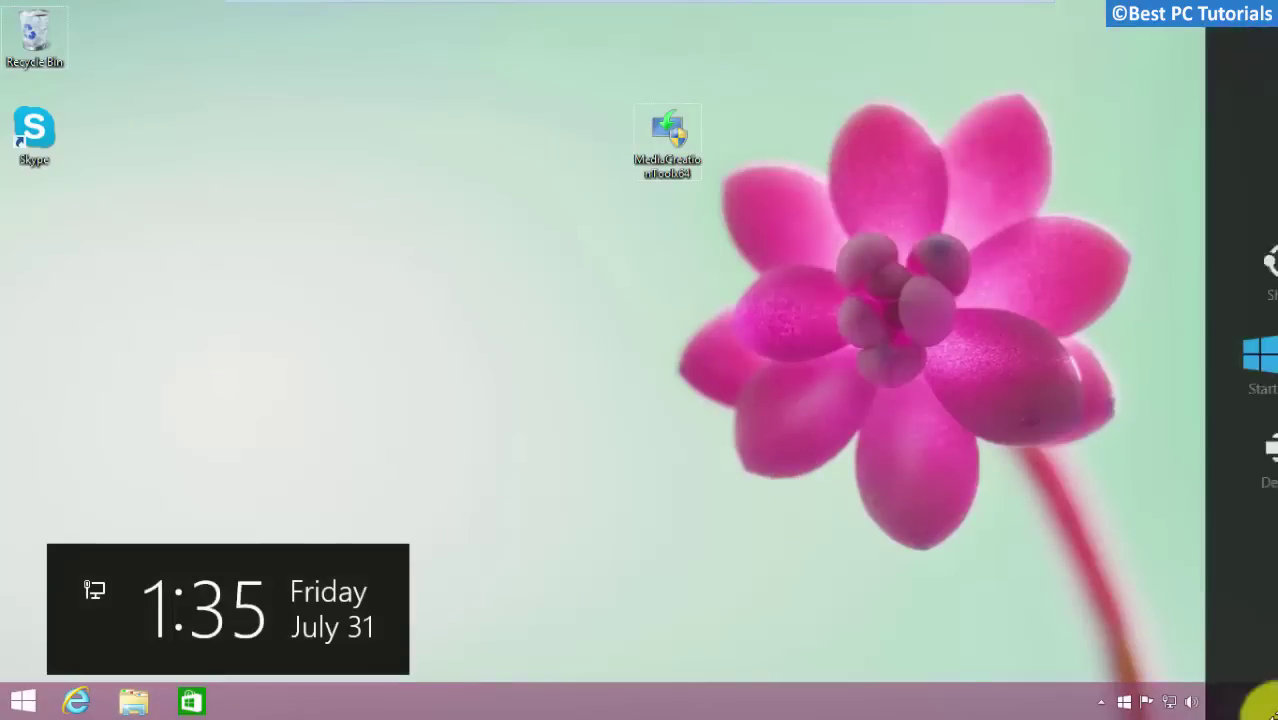
{"action": "left_click", "coordinate": [1237, 572]}
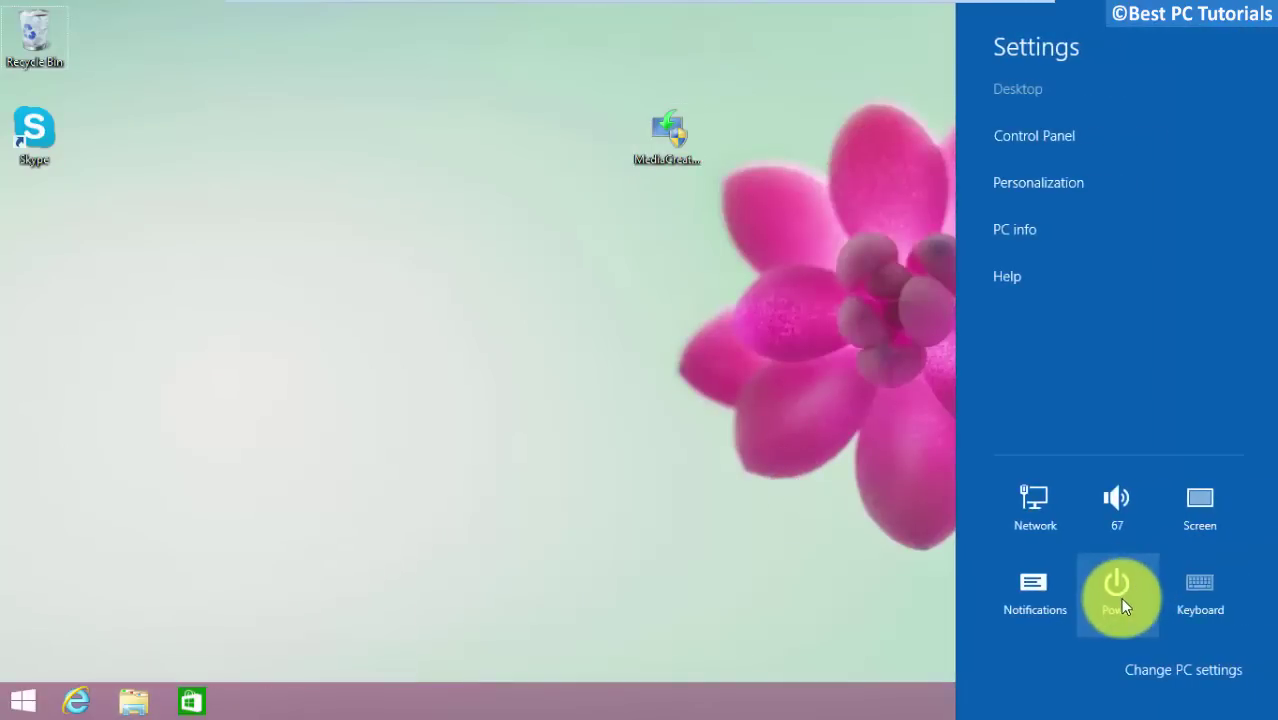
{"action": "left_click", "coordinate": [1118, 595]}
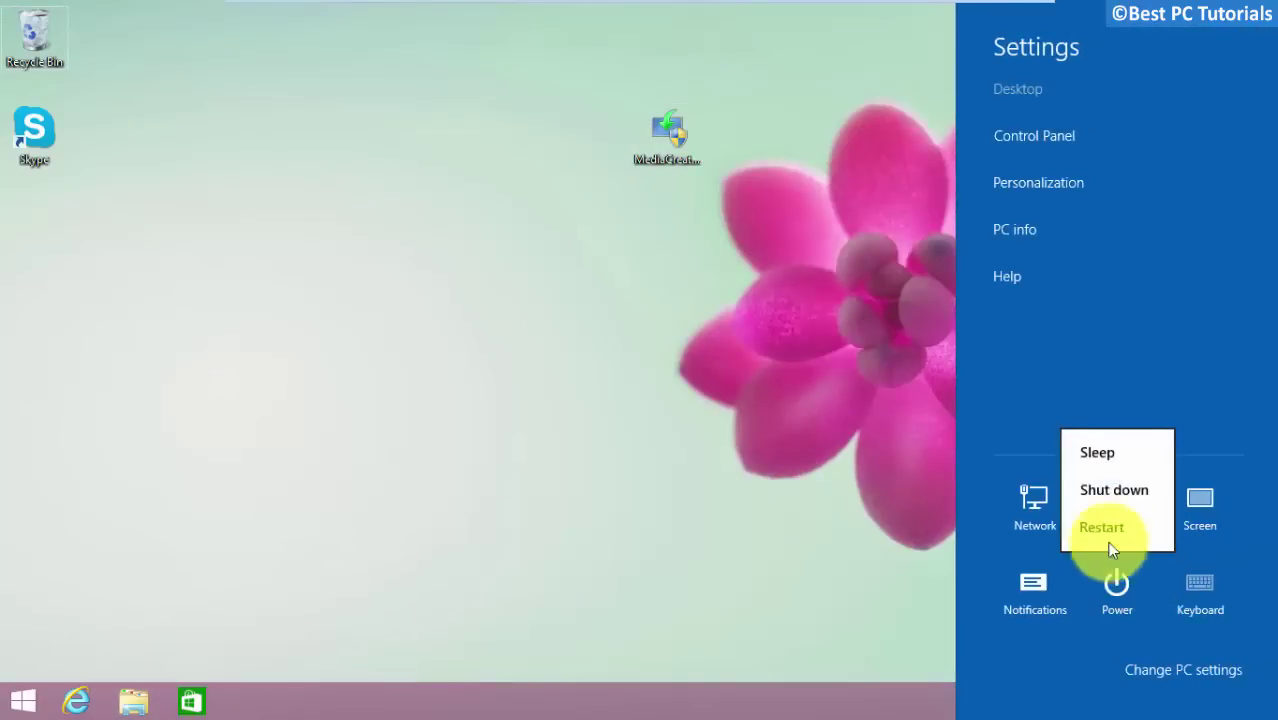
{"action": "left_click", "coordinate": [1101, 530]}
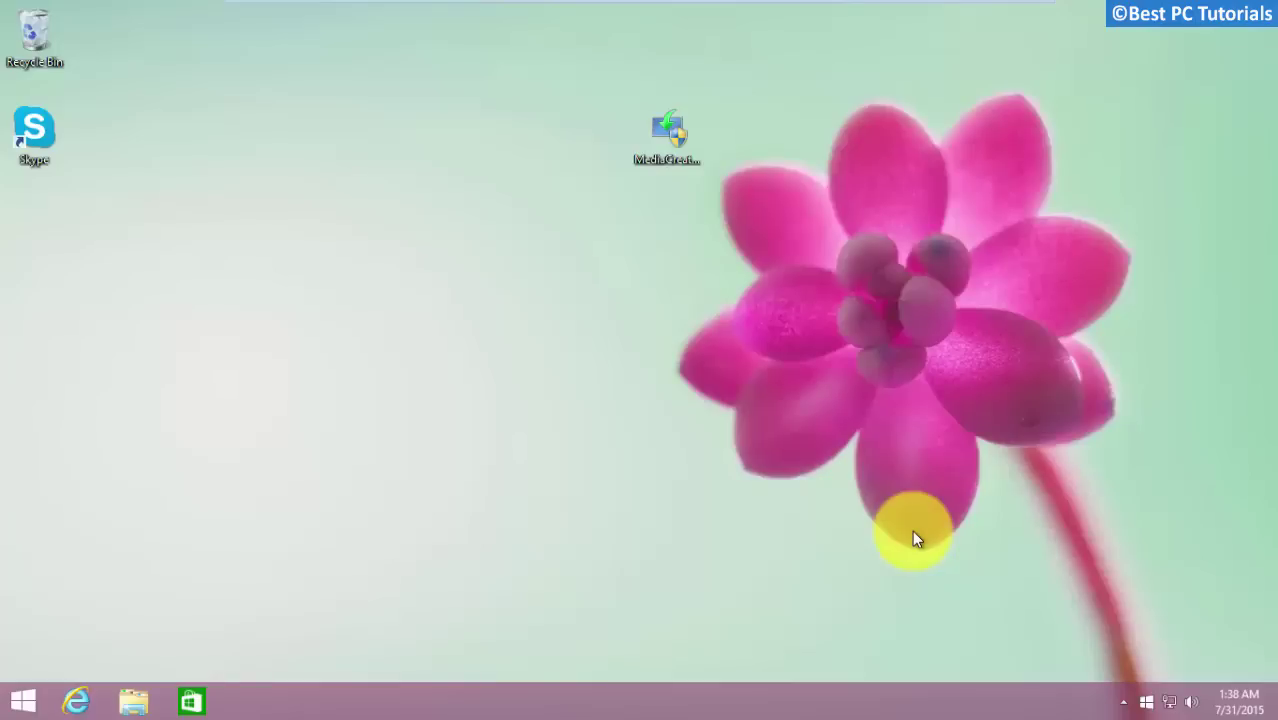
Launch MediaCreationTool from the desktop and choose to create installation media for another PC.
{"action": "double_click", "coordinate": [665, 150]}
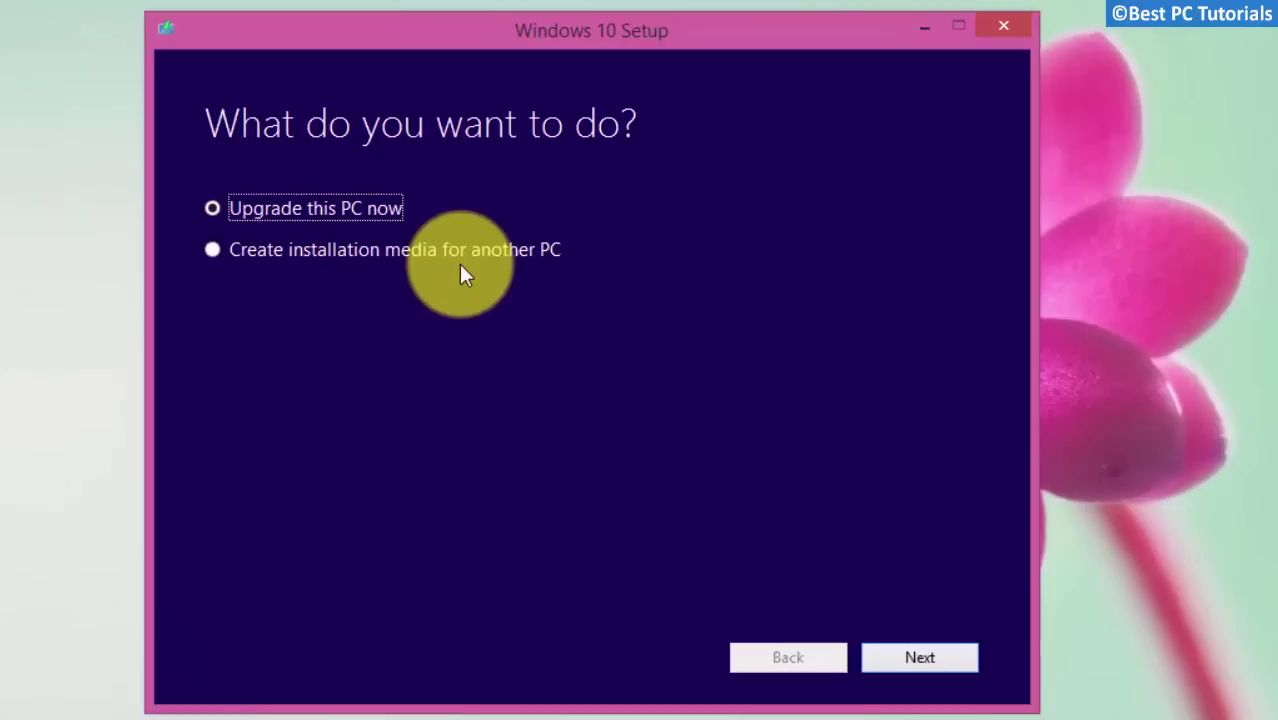
{"action": "left_click", "coordinate": [403, 257]}
{"action": "left_click", "coordinate": [920, 656]}
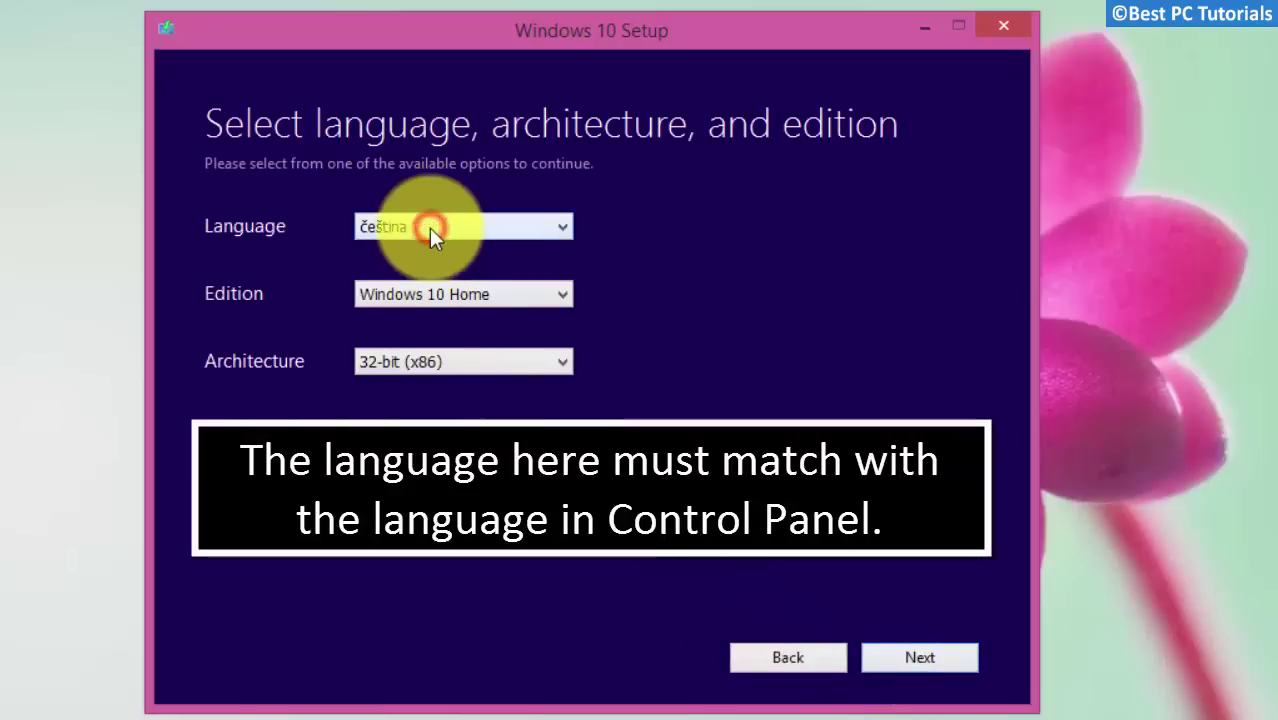
Set the installation media language to English (United States) and accept the Windows 10 Home, 32-bit (x86) options.
{"action": "left_click", "coordinate": [429, 228]}
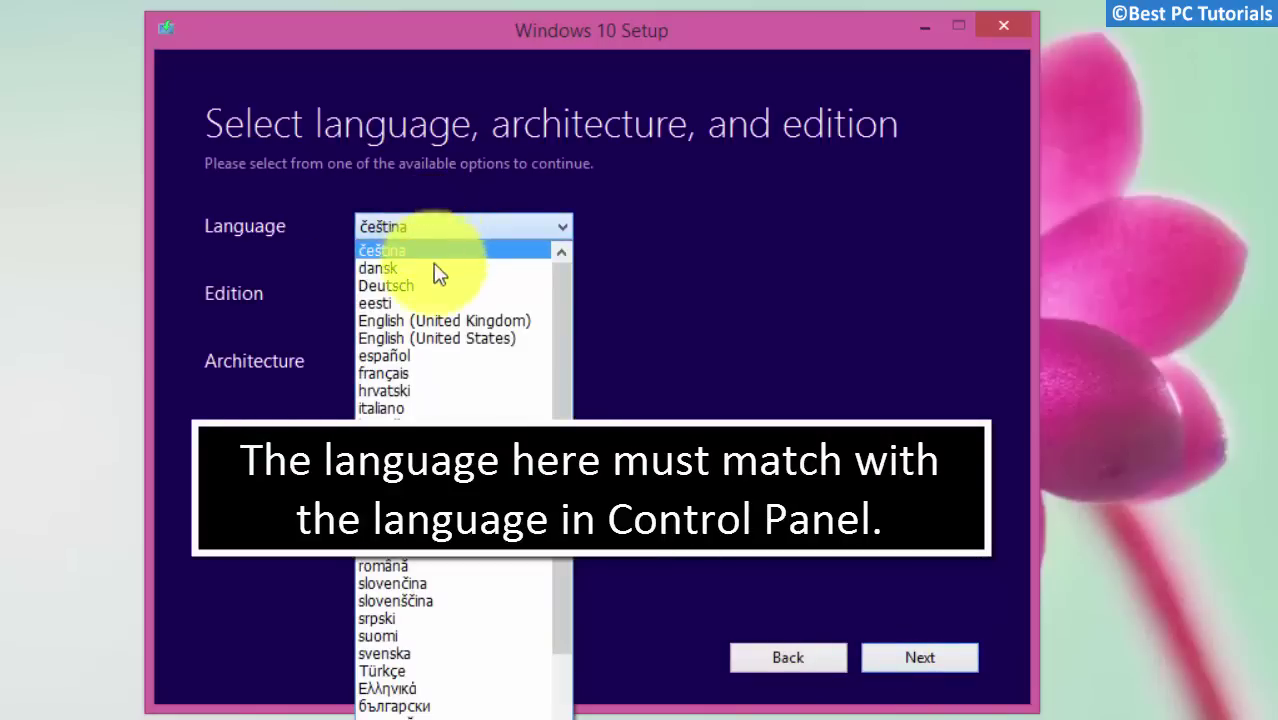
{"action": "left_click", "coordinate": [447, 342]}
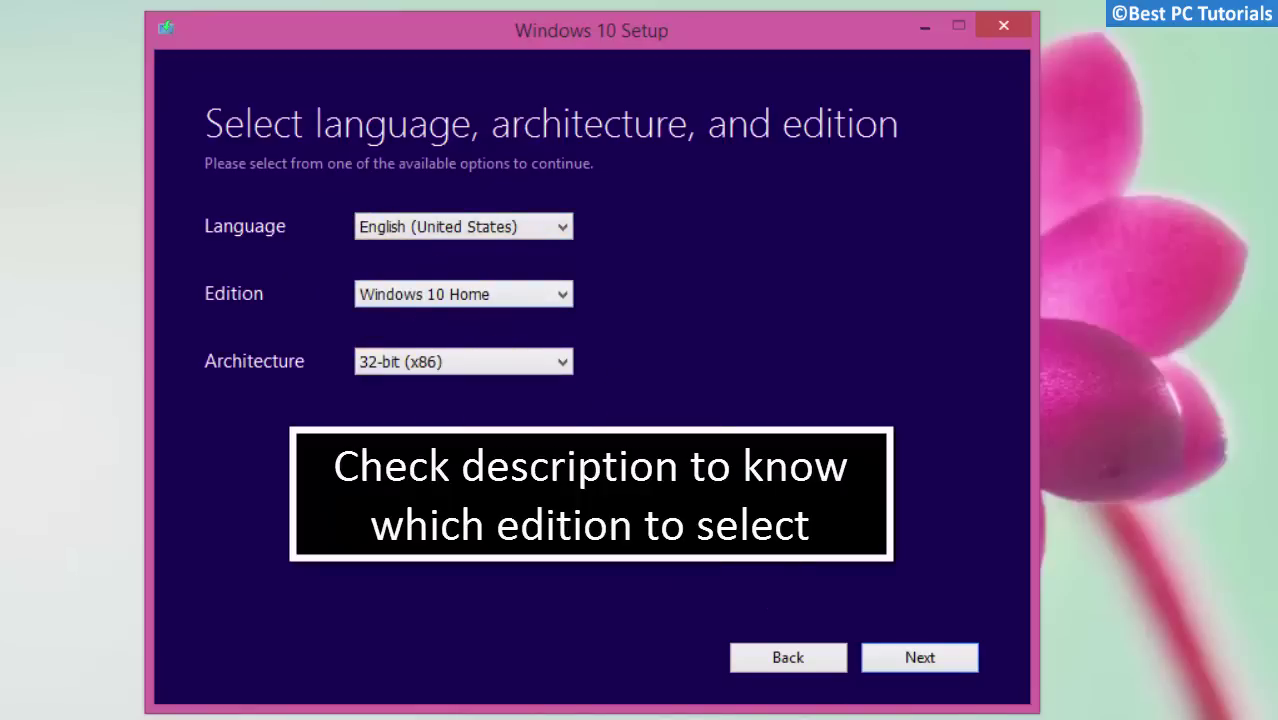
{"action": "left_click", "coordinate": [904, 660]}
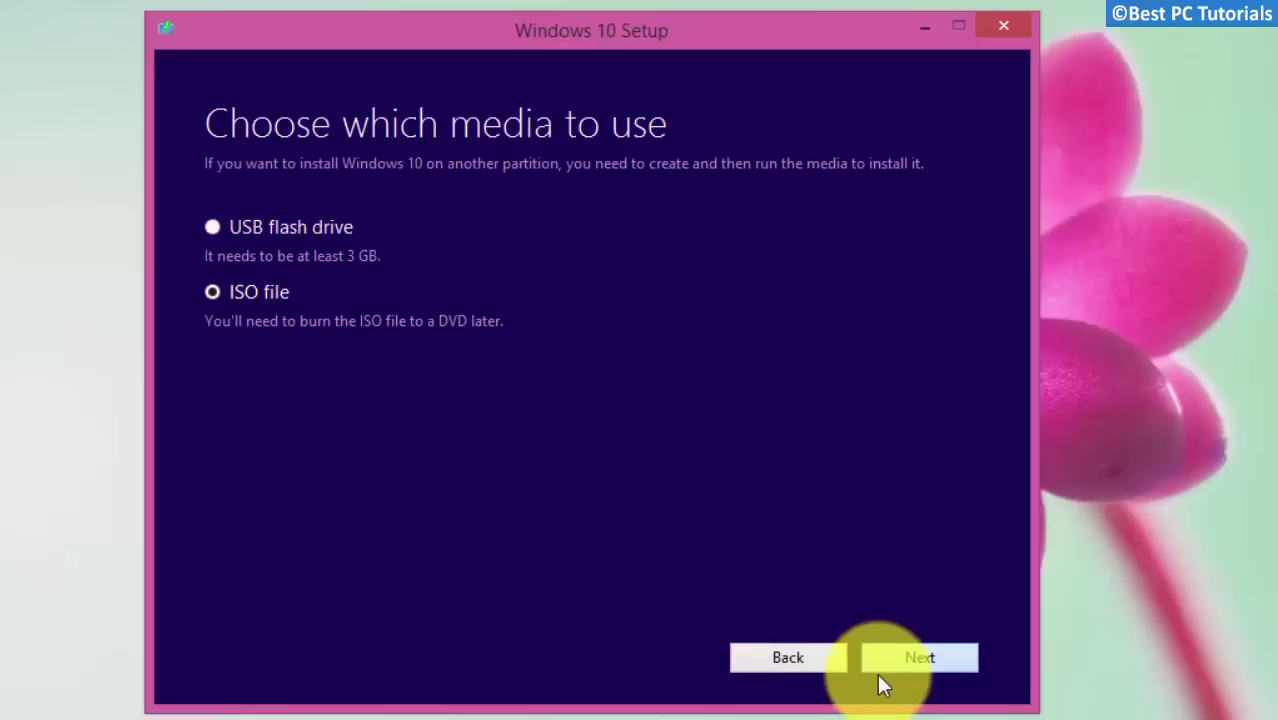
Use an ISO file as the media and save it on the Desktop as Windows.
{"action": "left_click", "coordinate": [866, 659]}
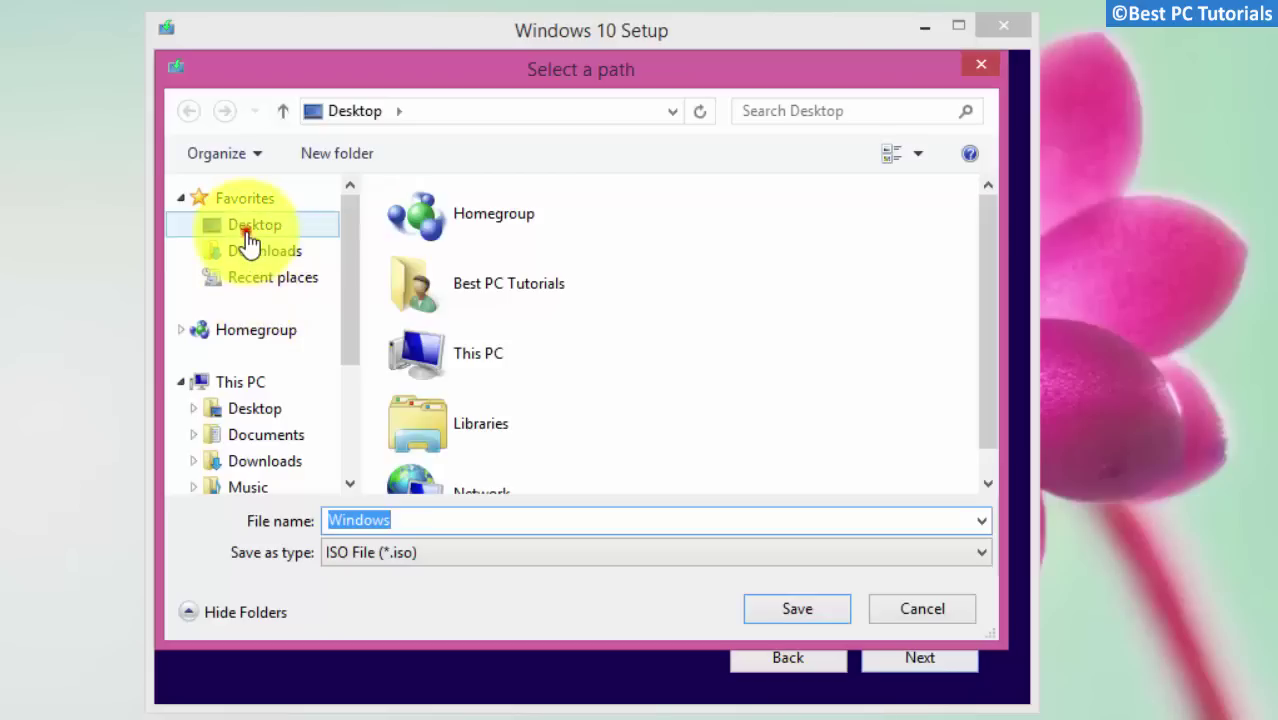
{"action": "left_click", "coordinate": [246, 228]}
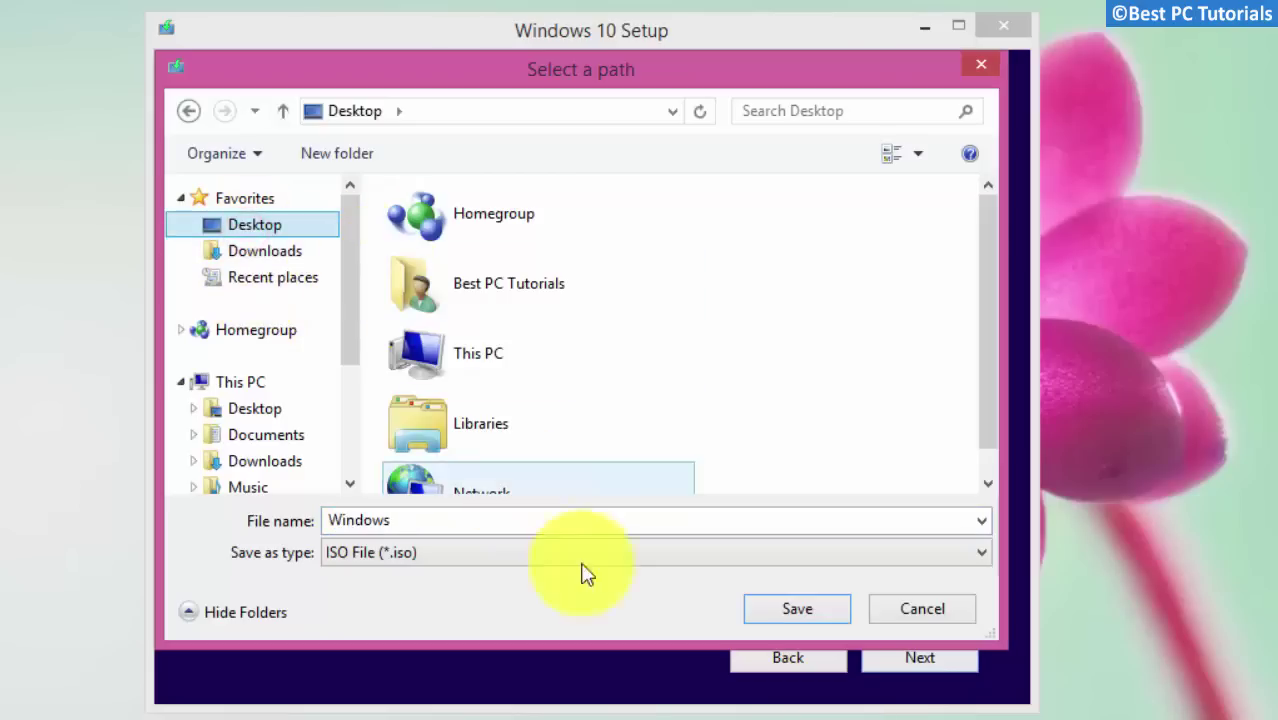
{"action": "left_click", "coordinate": [790, 606]}
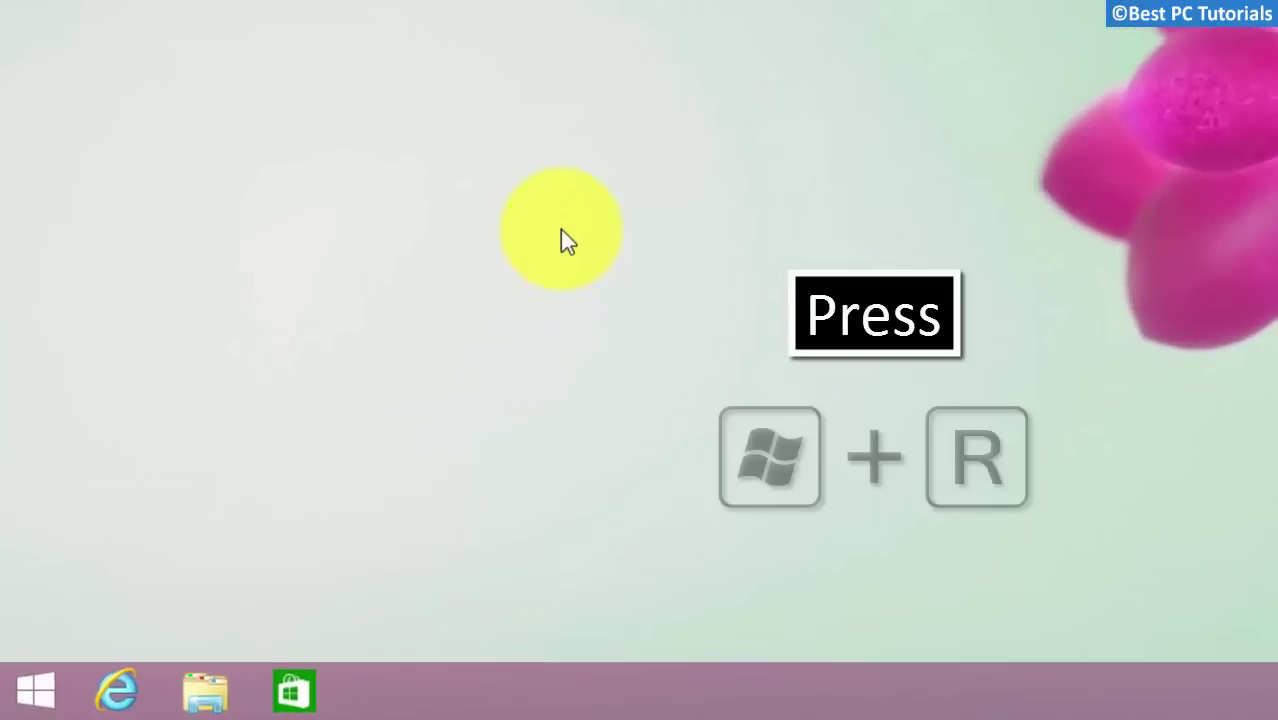
Open System Configuration by running msconfig.
{"action": "key", "text": "super+r"}
{"action": "type", "text": "ms"}
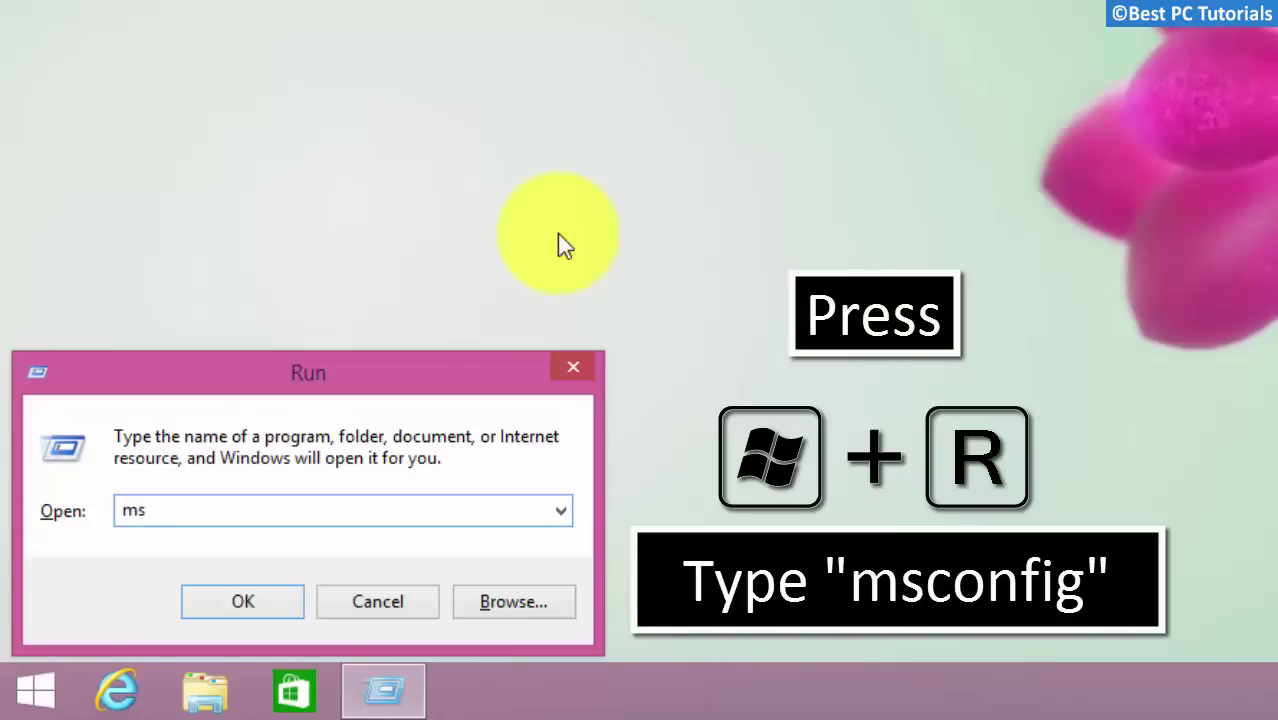
{"action": "type", "text": "config"}
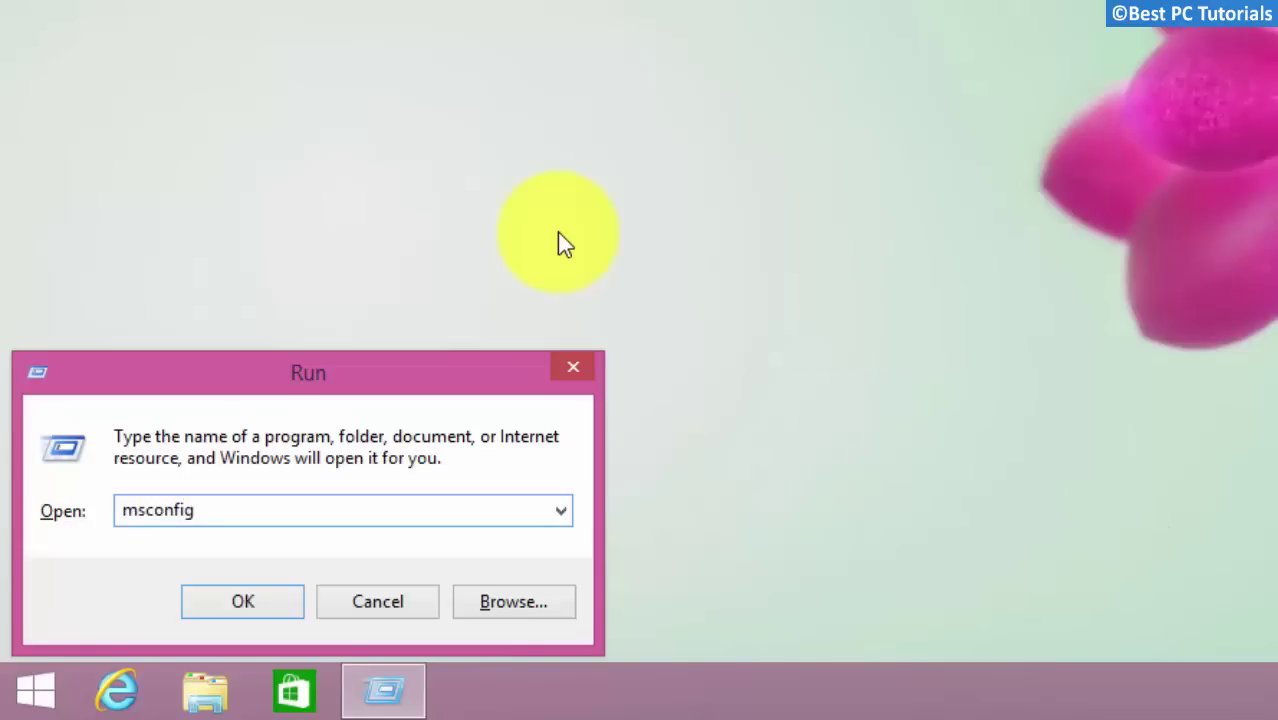
{"action": "left_click", "coordinate": [265, 602]}
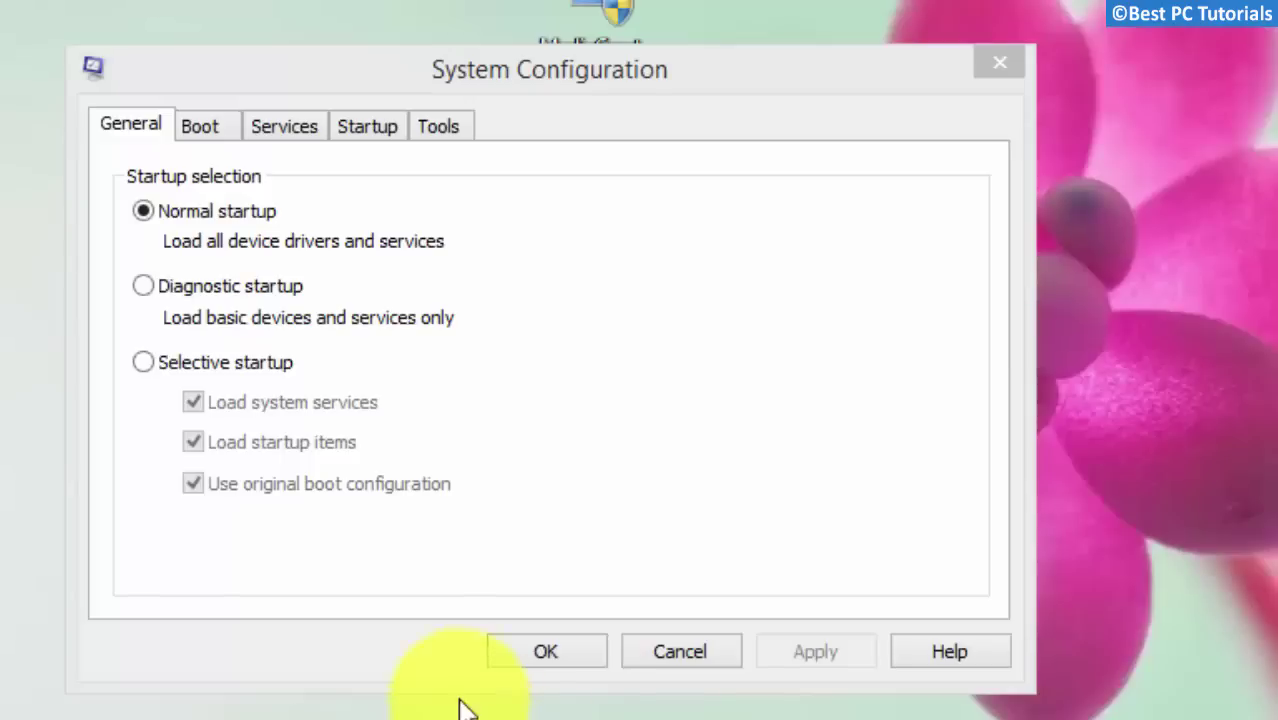
{"action": "left_click", "coordinate": [397, 638]}
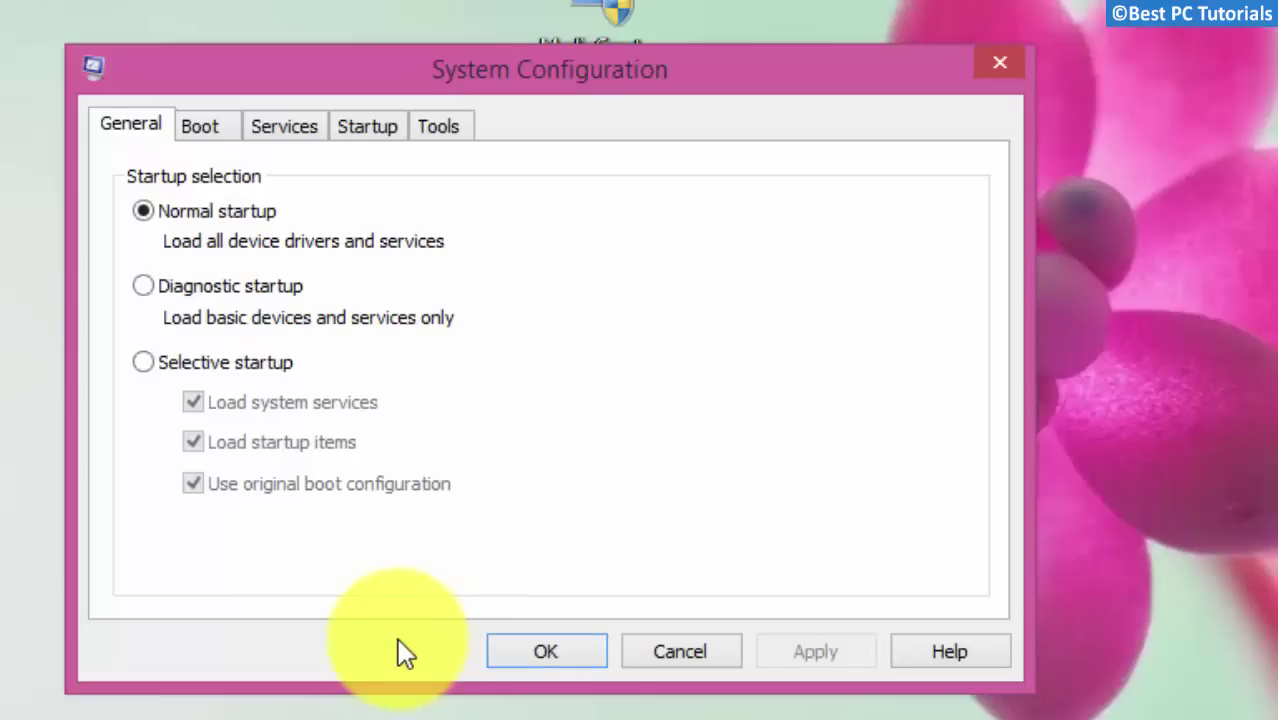
Choose Selective startup, hide all Microsoft services and disable all the remaining services.
{"action": "left_click", "coordinate": [142, 366]}
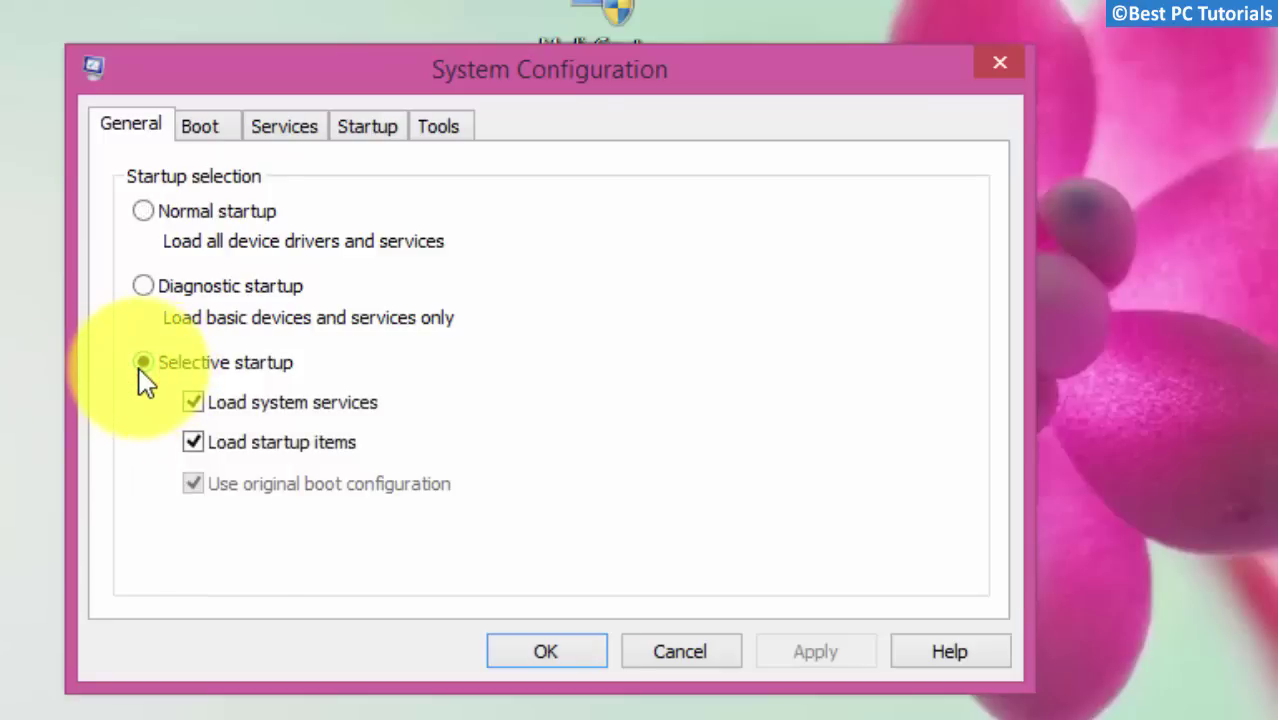
{"action": "left_click", "coordinate": [282, 128]}
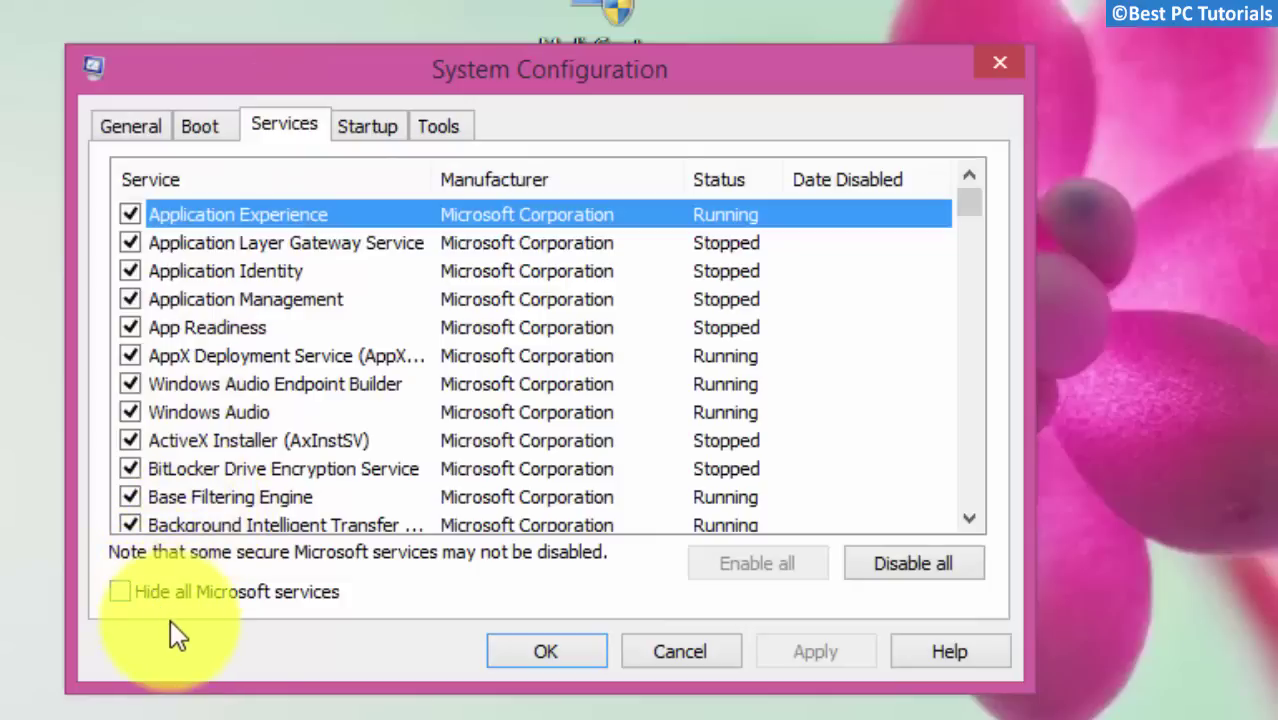
{"action": "left_click", "coordinate": [120, 592]}
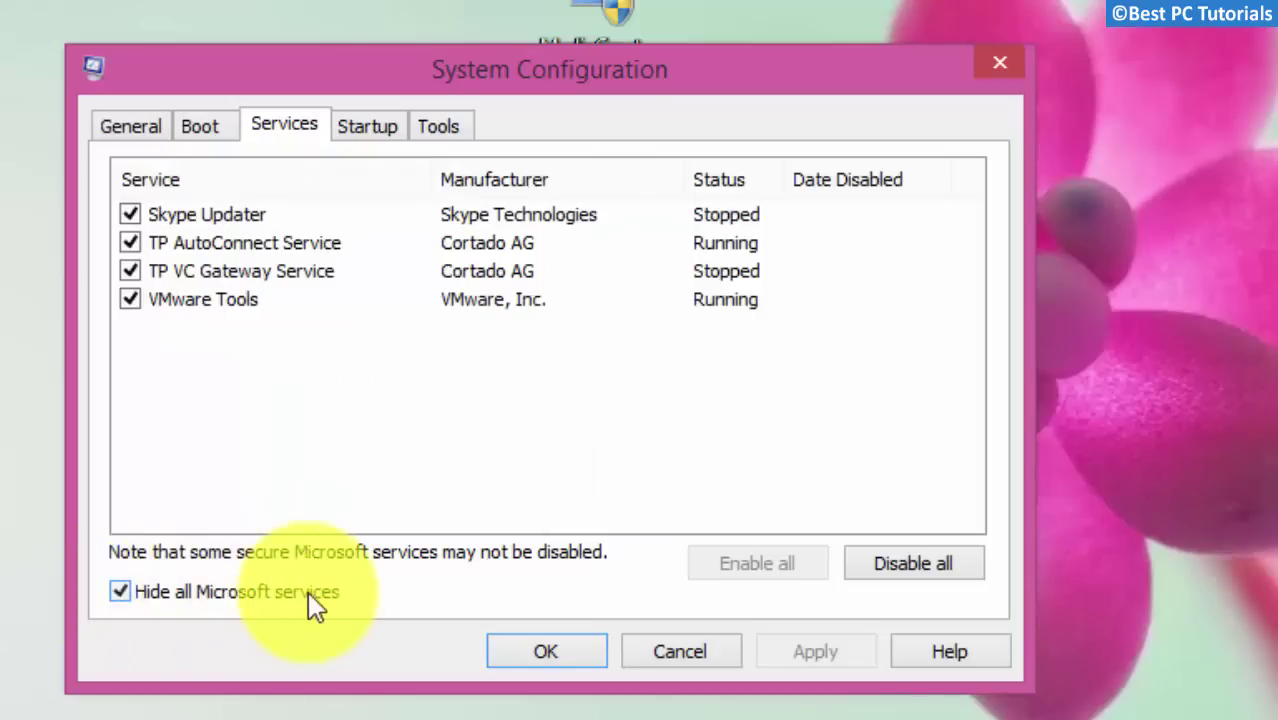
{"action": "left_click", "coordinate": [922, 566]}
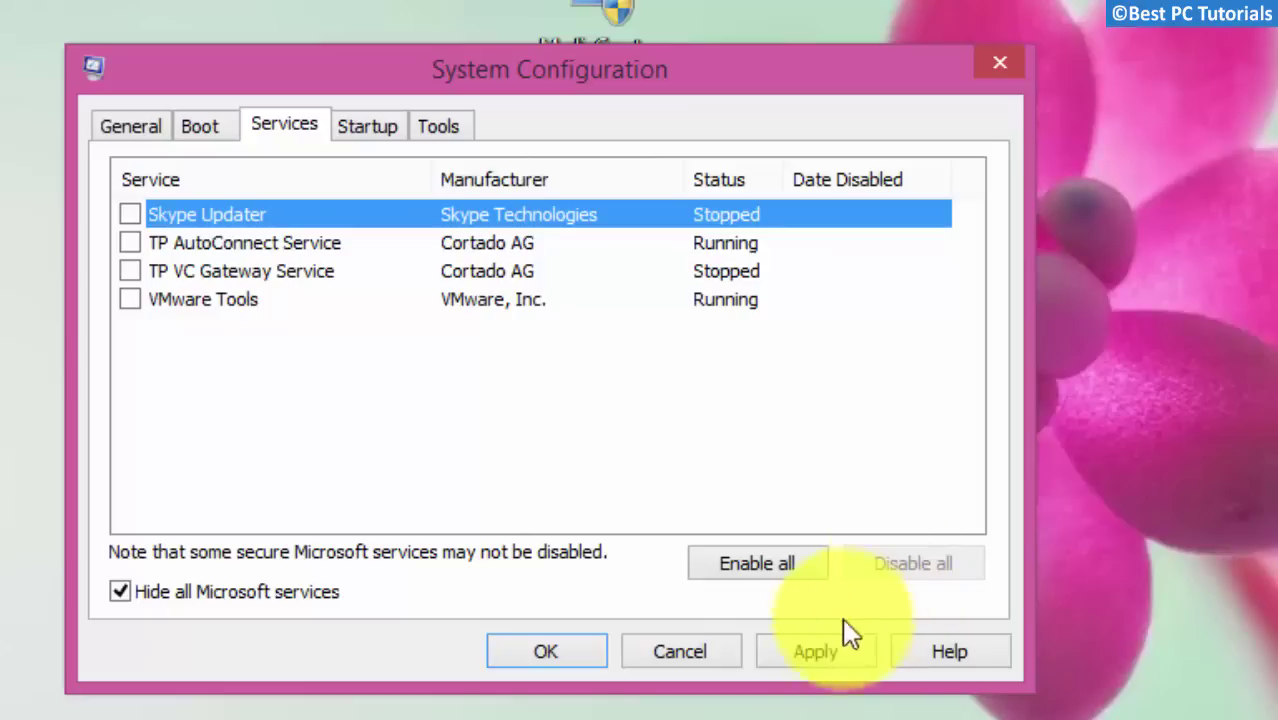
Apply the System Configuration changes and restart the computer.
{"action": "left_click", "coordinate": [850, 652]}
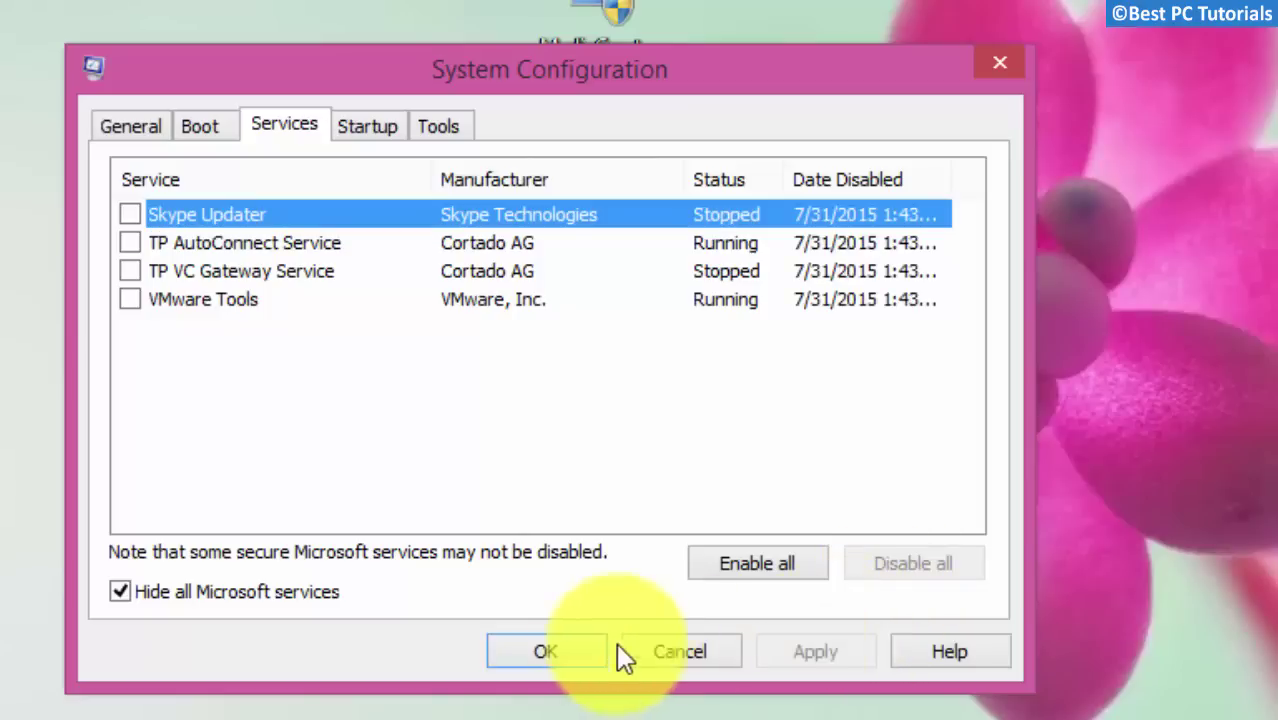
{"action": "left_click", "coordinate": [592, 652]}
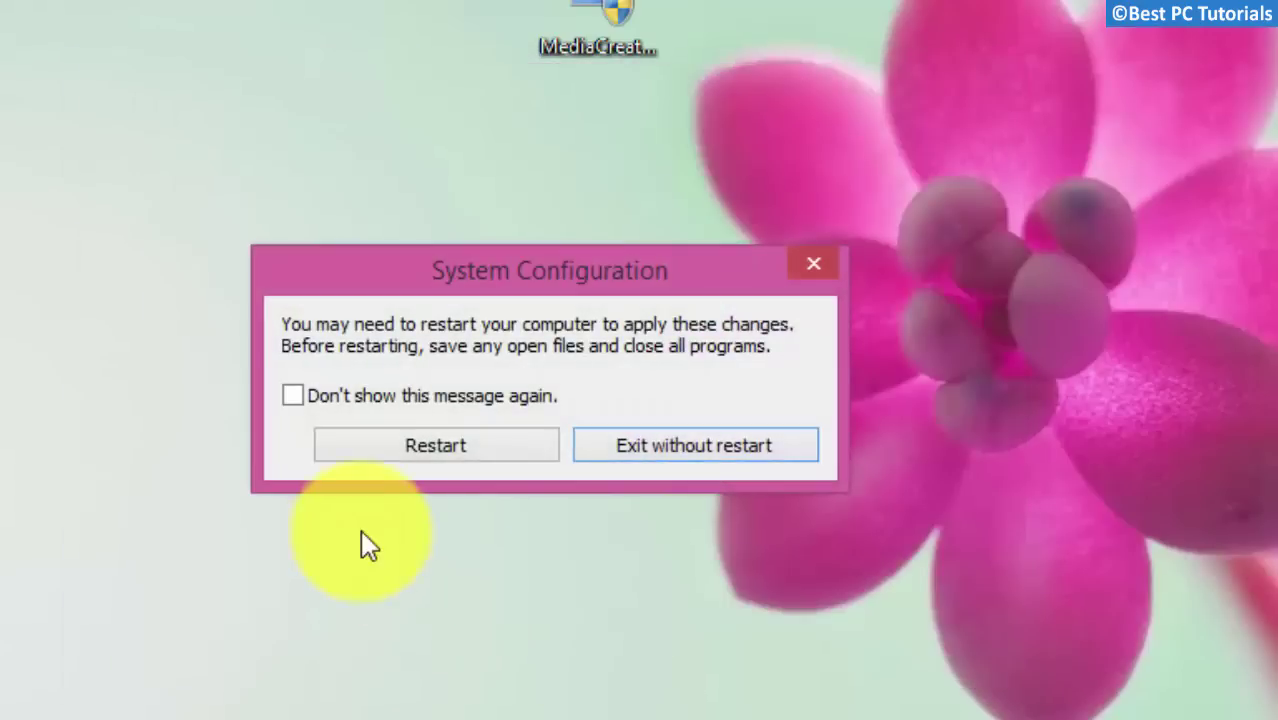
{"action": "left_click", "coordinate": [356, 450]}
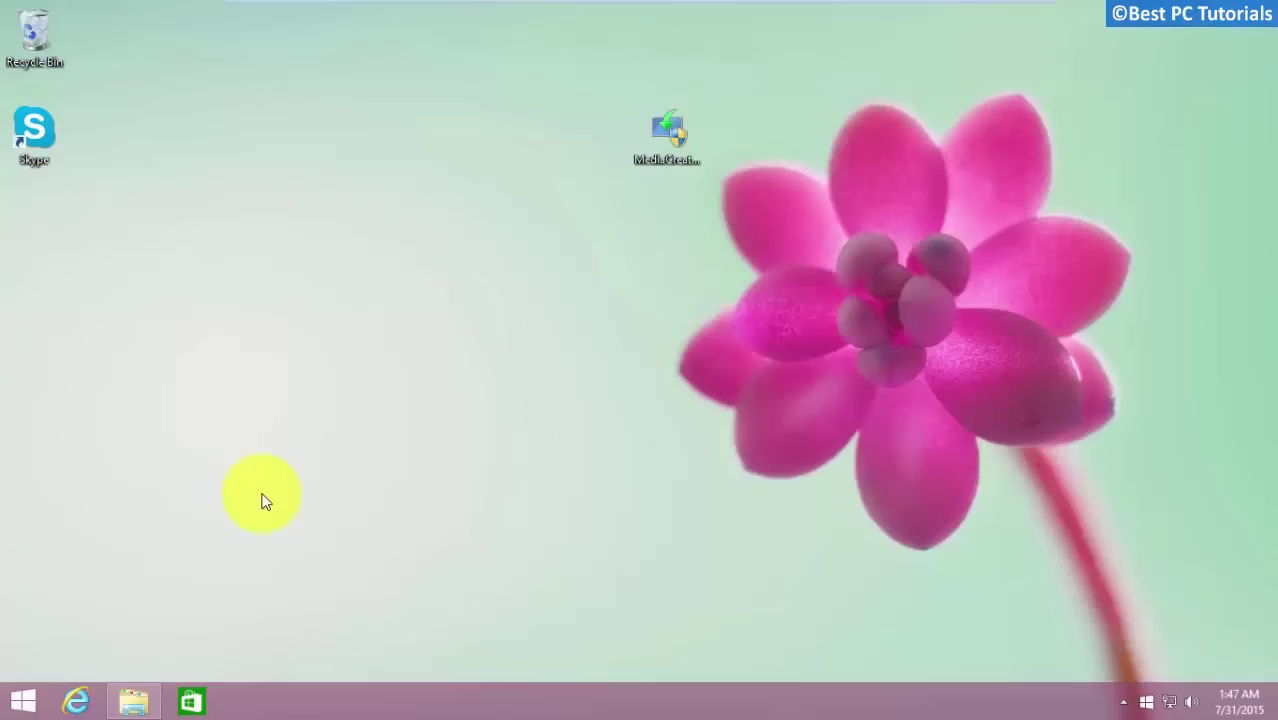
Open the Local Disk (C:) drive in File Explorer.
{"action": "key", "text": "super+e"}
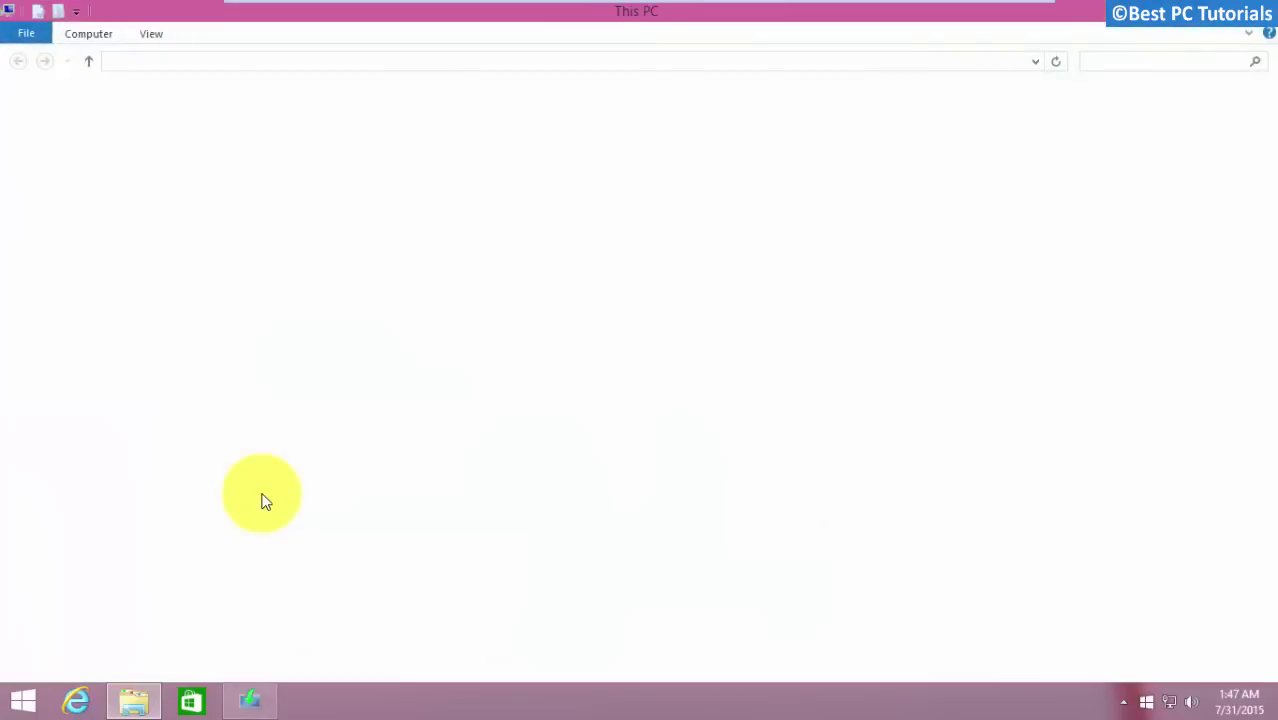
{"action": "left_click", "coordinate": [262, 497]}
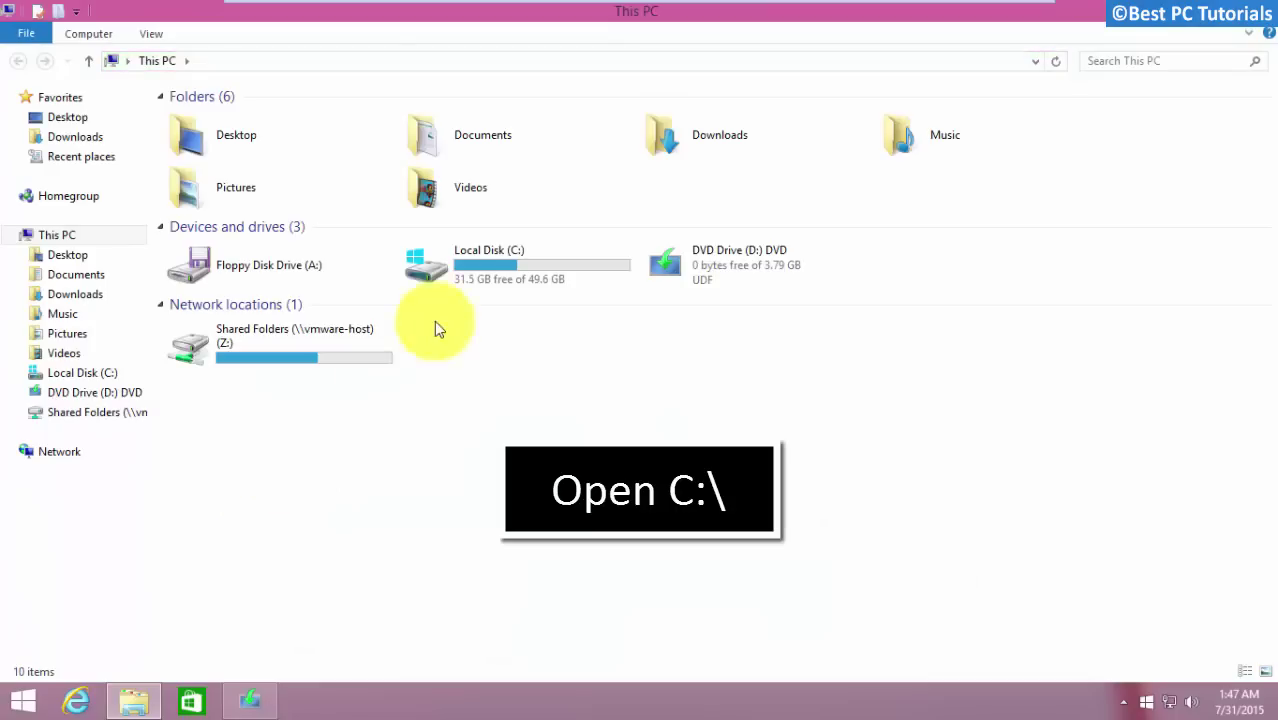
{"action": "left_click", "coordinate": [461, 284]}
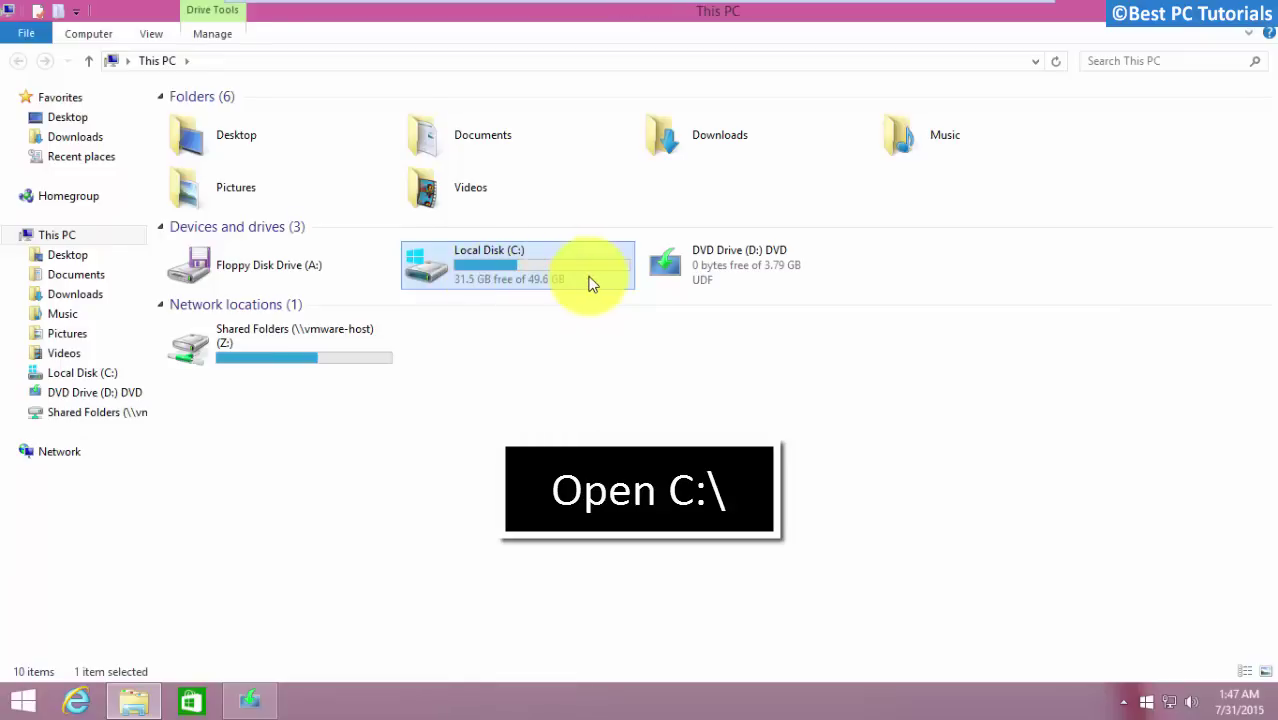
{"action": "double_click", "coordinate": [590, 280]}
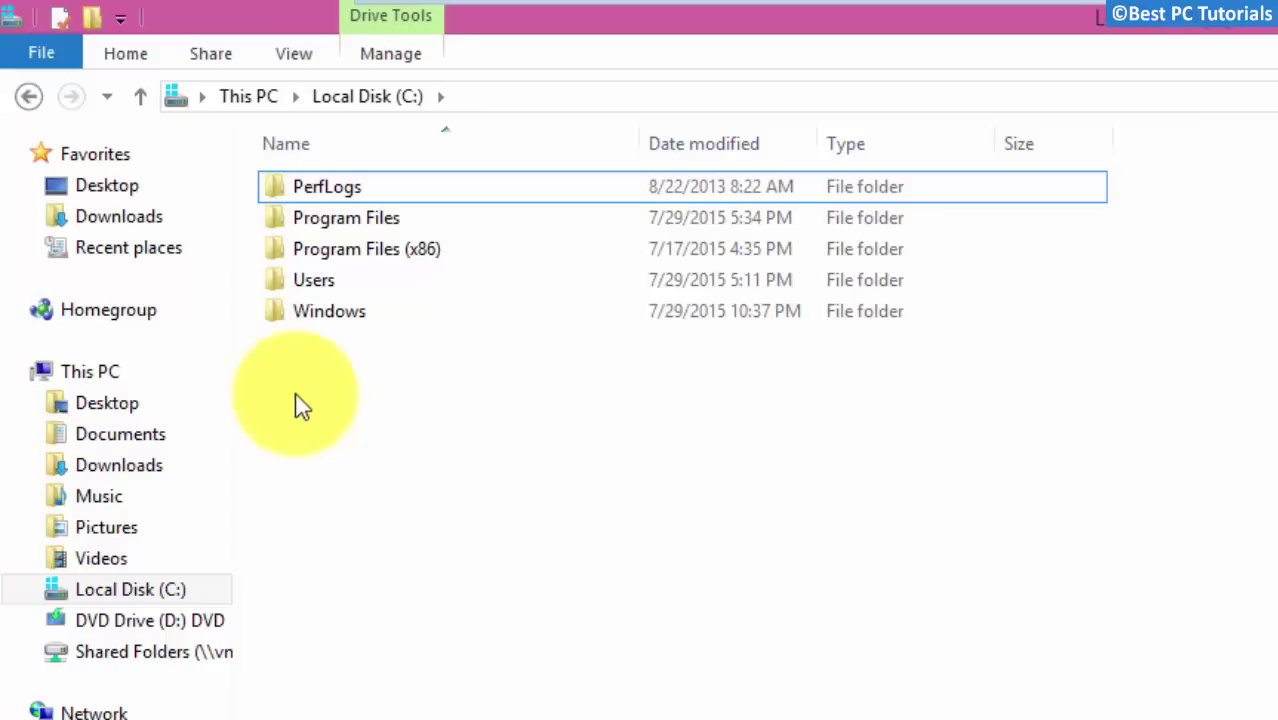
Change the folder options to show hidden files, folders and drives, and apply the change.
{"action": "left_click", "coordinate": [295, 60]}
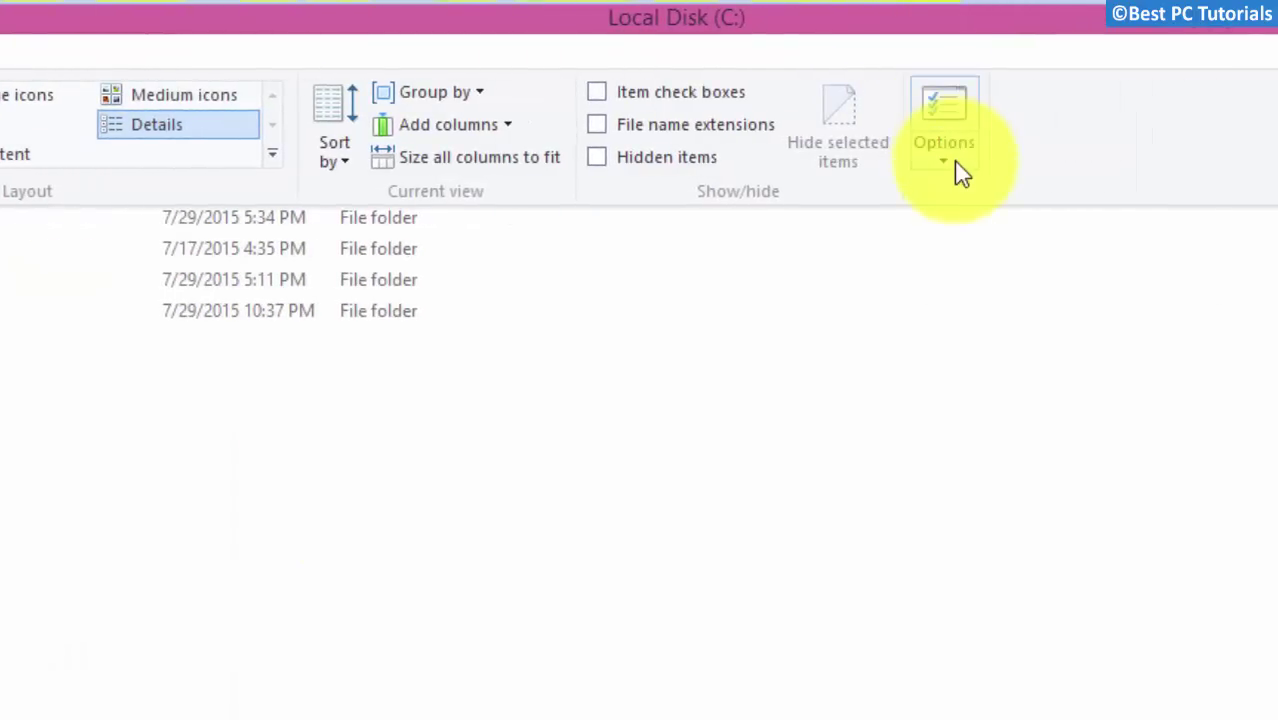
{"action": "left_click", "coordinate": [958, 170]}
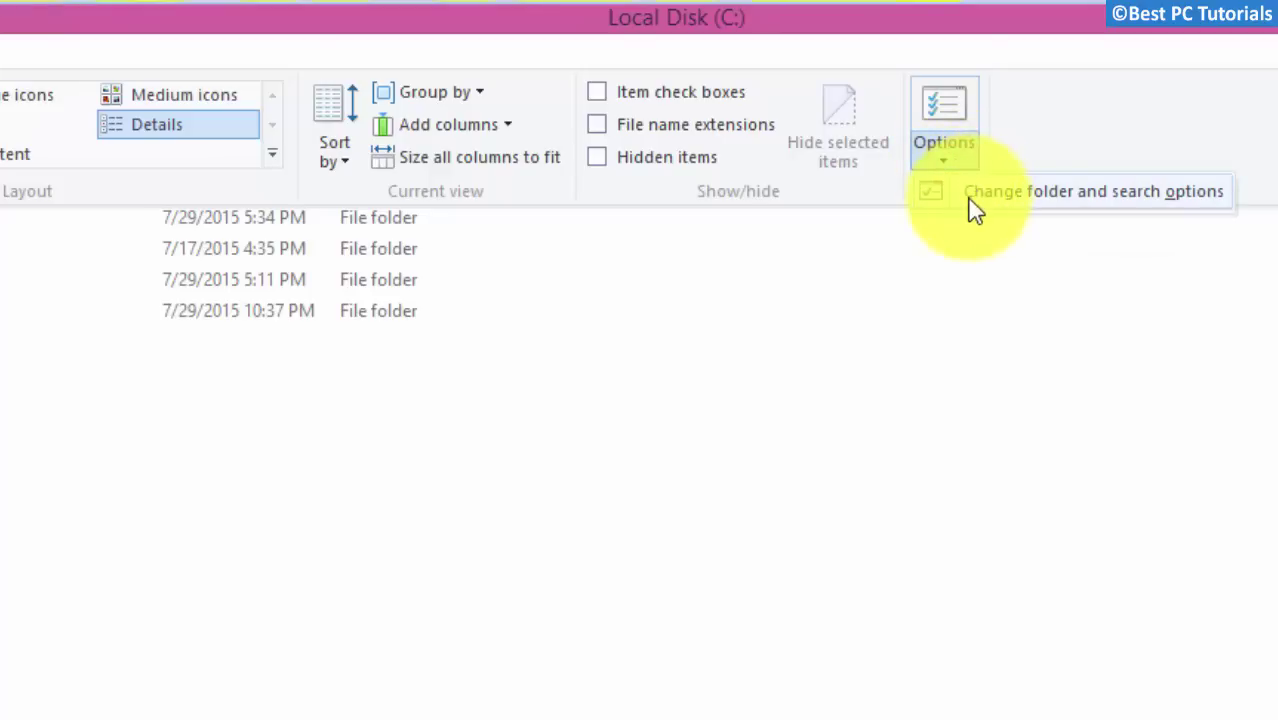
{"action": "left_click", "coordinate": [972, 206]}
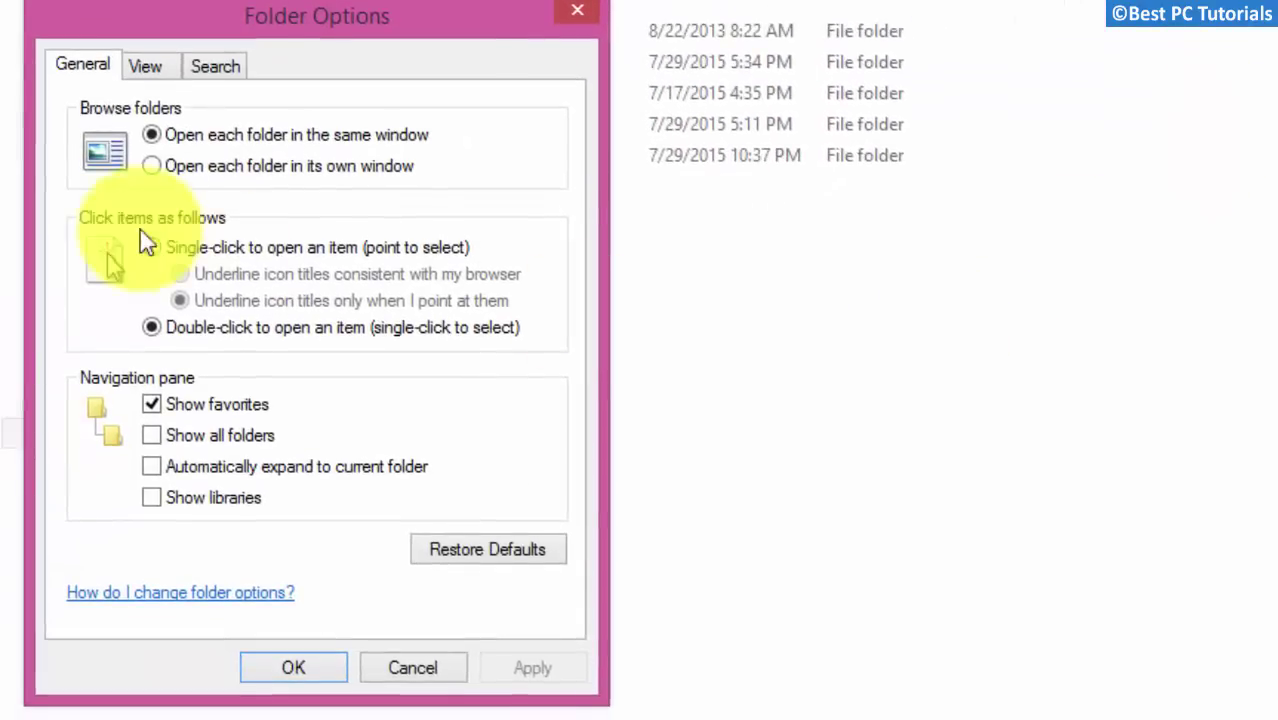
{"action": "left_click", "coordinate": [146, 64]}
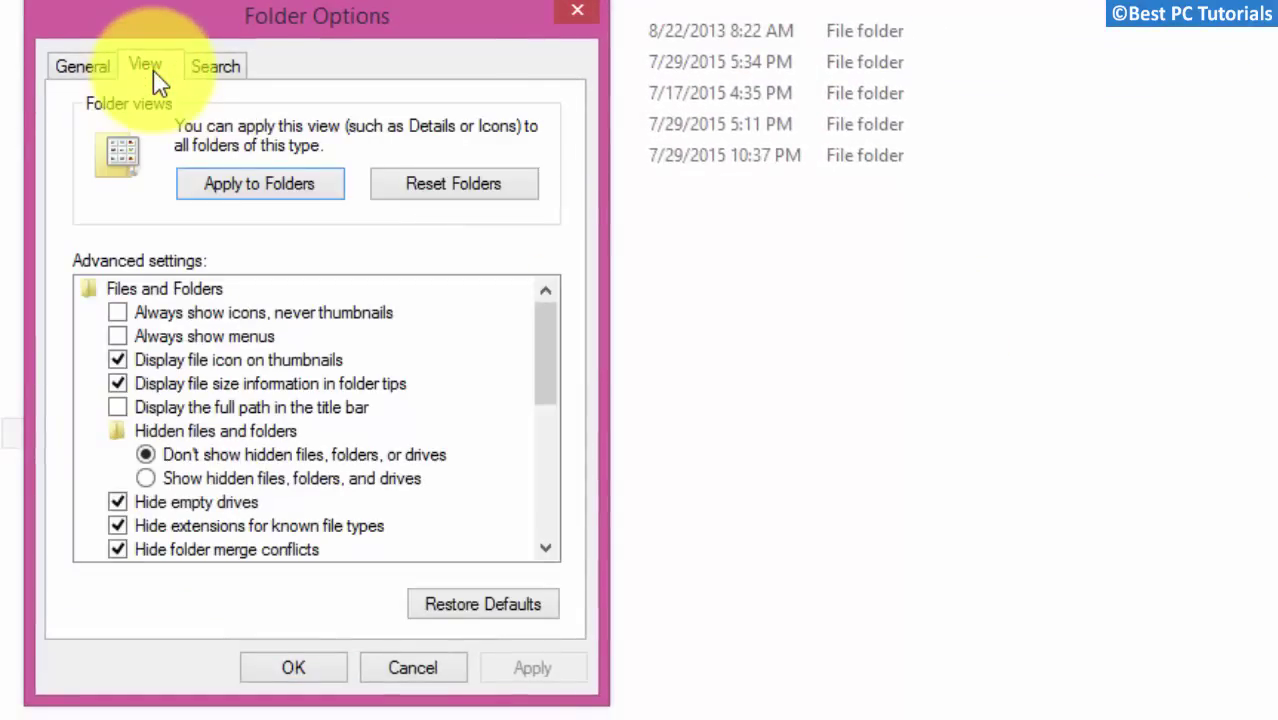
{"action": "left_click", "coordinate": [228, 478]}
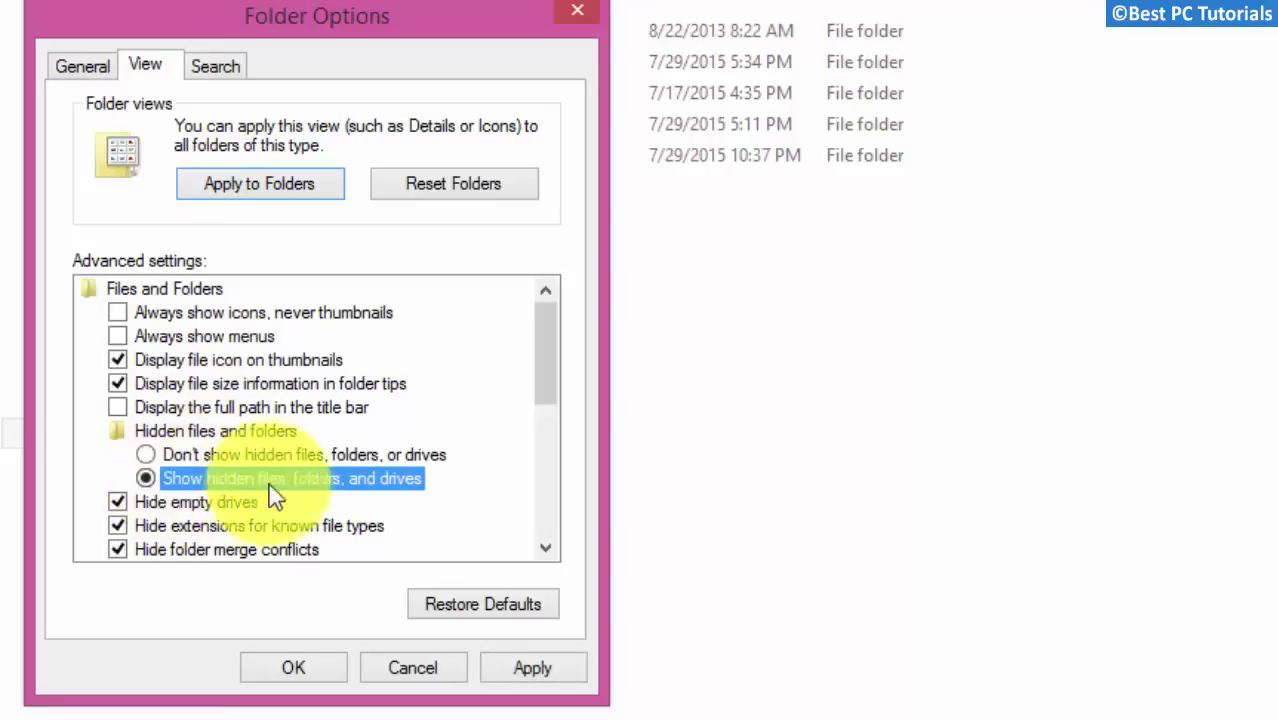
{"action": "left_click", "coordinate": [532, 668]}
{"action": "left_click", "coordinate": [310, 675]}
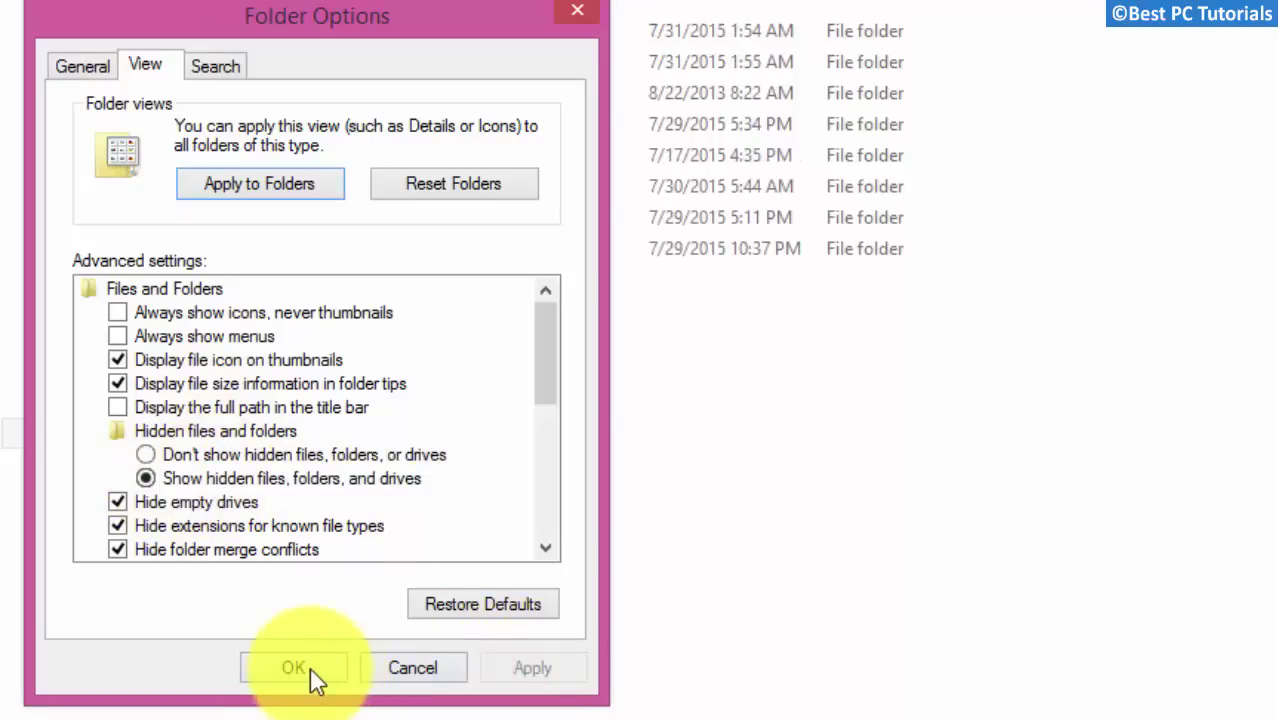
{"action": "left_click", "coordinate": [447, 627]}
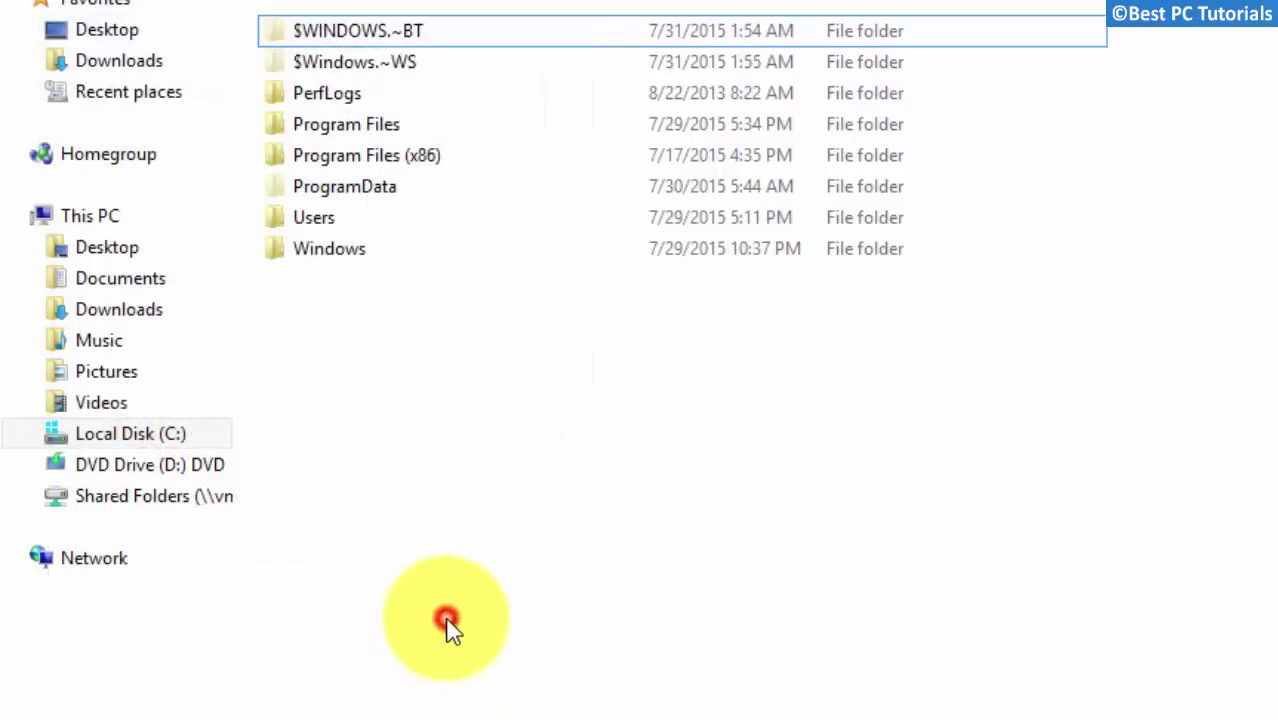
Delete the $WINDOWS.~BT and $Windows.~WS folders from the C: drive.
{"action": "left_click", "coordinate": [483, 38]}
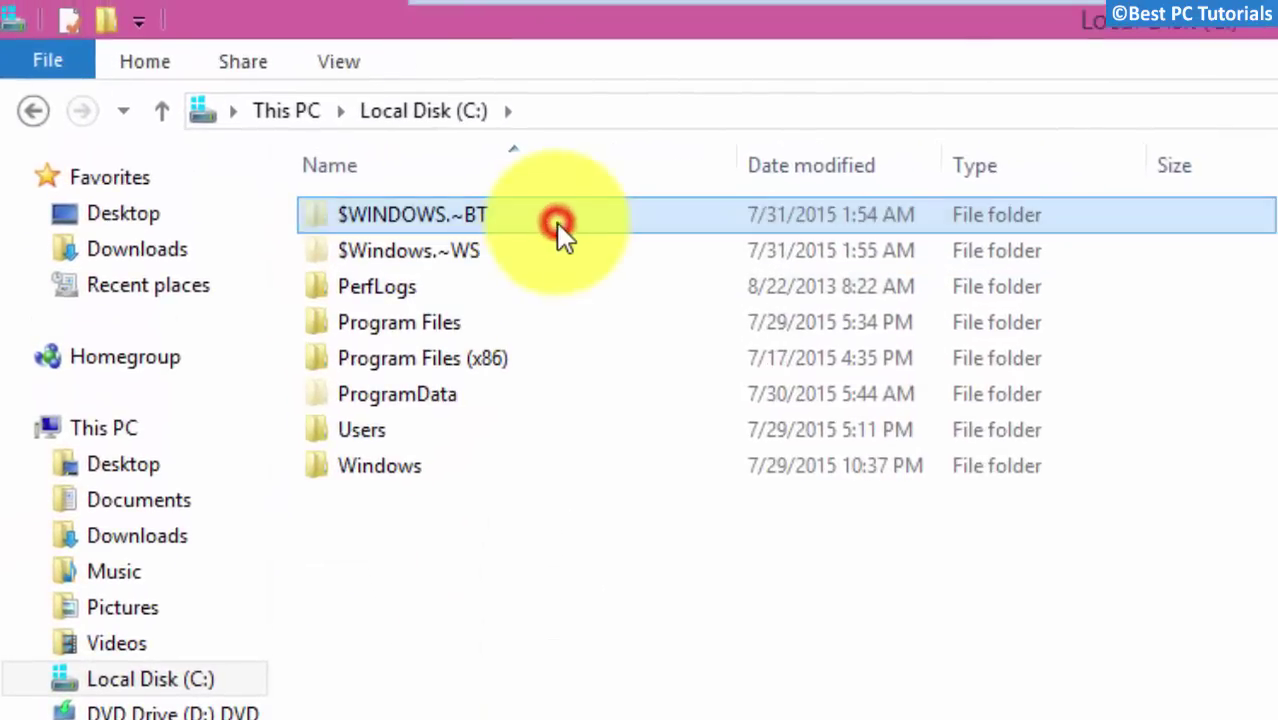
{"action": "left_click", "coordinate": [558, 250], "text": "shift"}
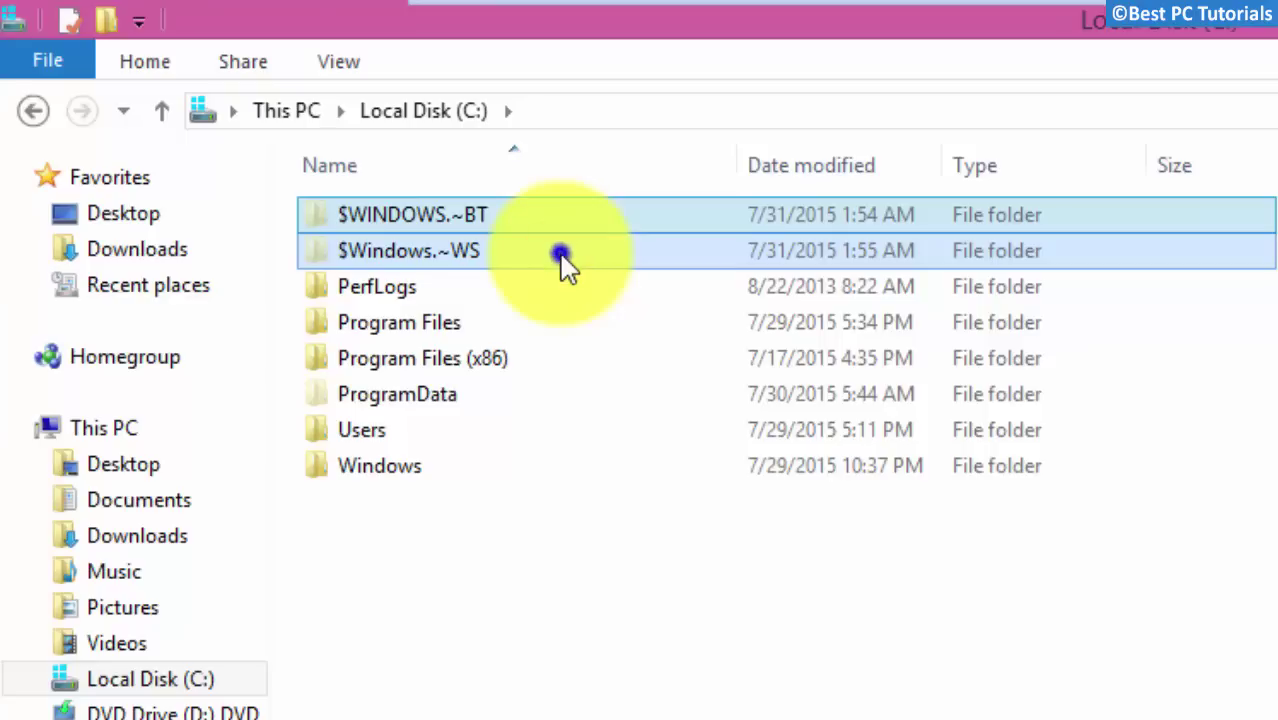
{"action": "right_click", "coordinate": [561, 256]}
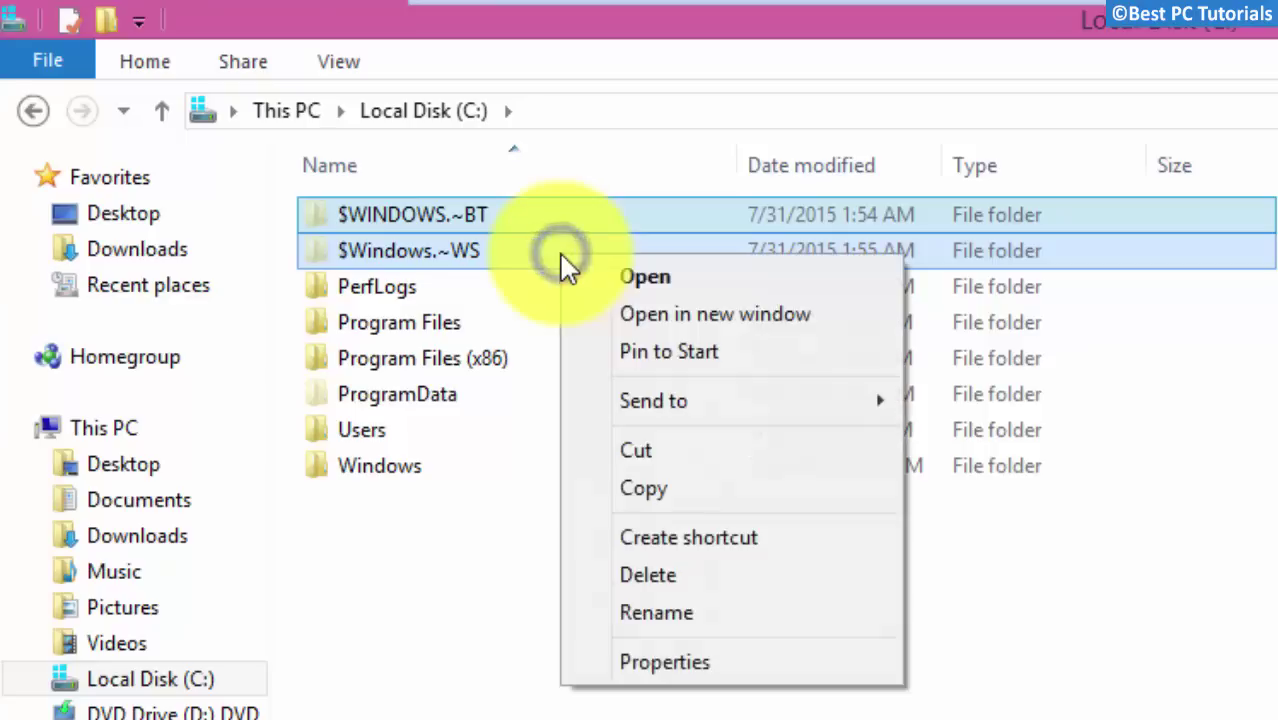
{"action": "left_click", "coordinate": [626, 585]}
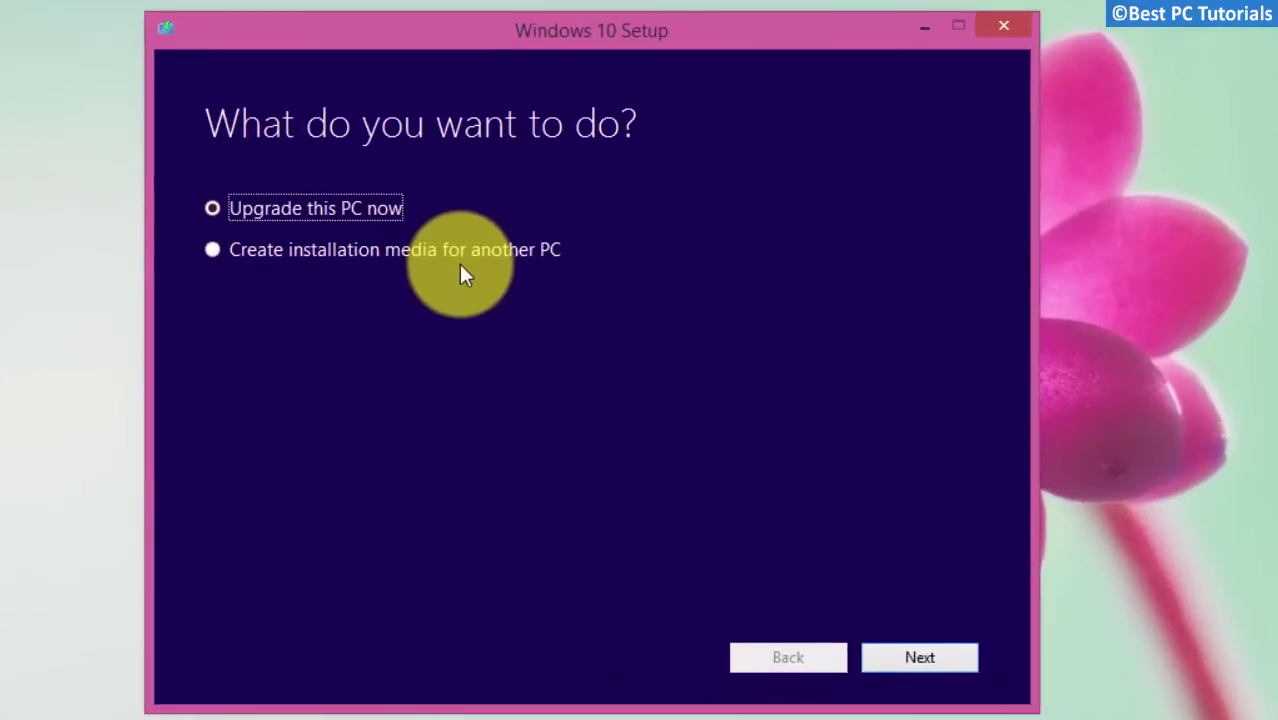
In Windows 10 Setup, choose to create installation media for another PC and set the language to English (United States).
{"action": "left_click", "coordinate": [401, 257]}
{"action": "left_click", "coordinate": [921, 652]}
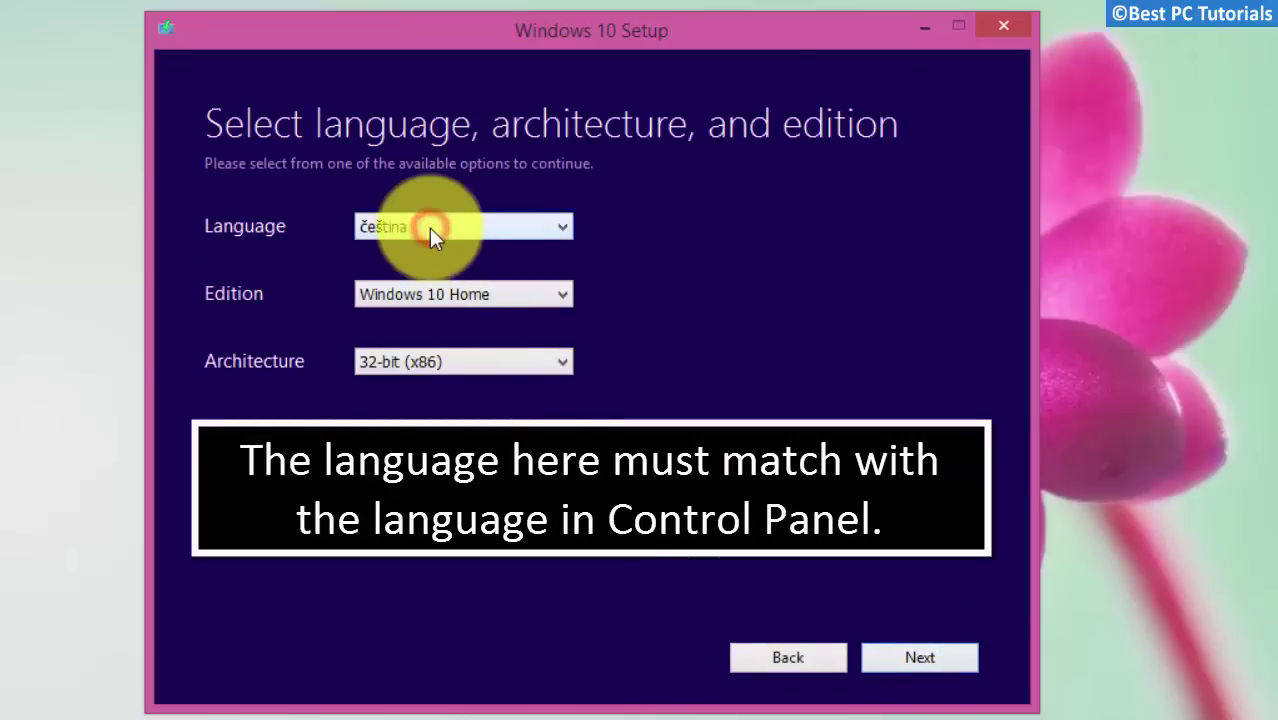
{"action": "left_click", "coordinate": [433, 234]}
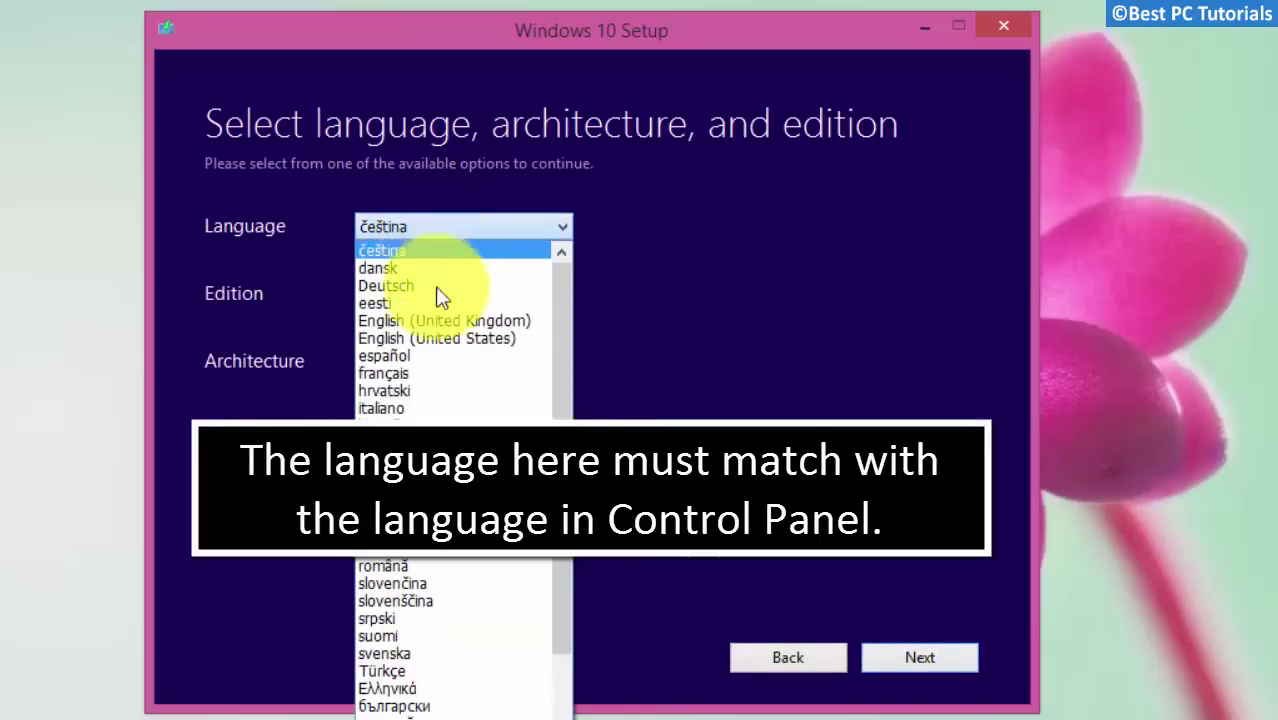
{"action": "left_click", "coordinate": [447, 339]}
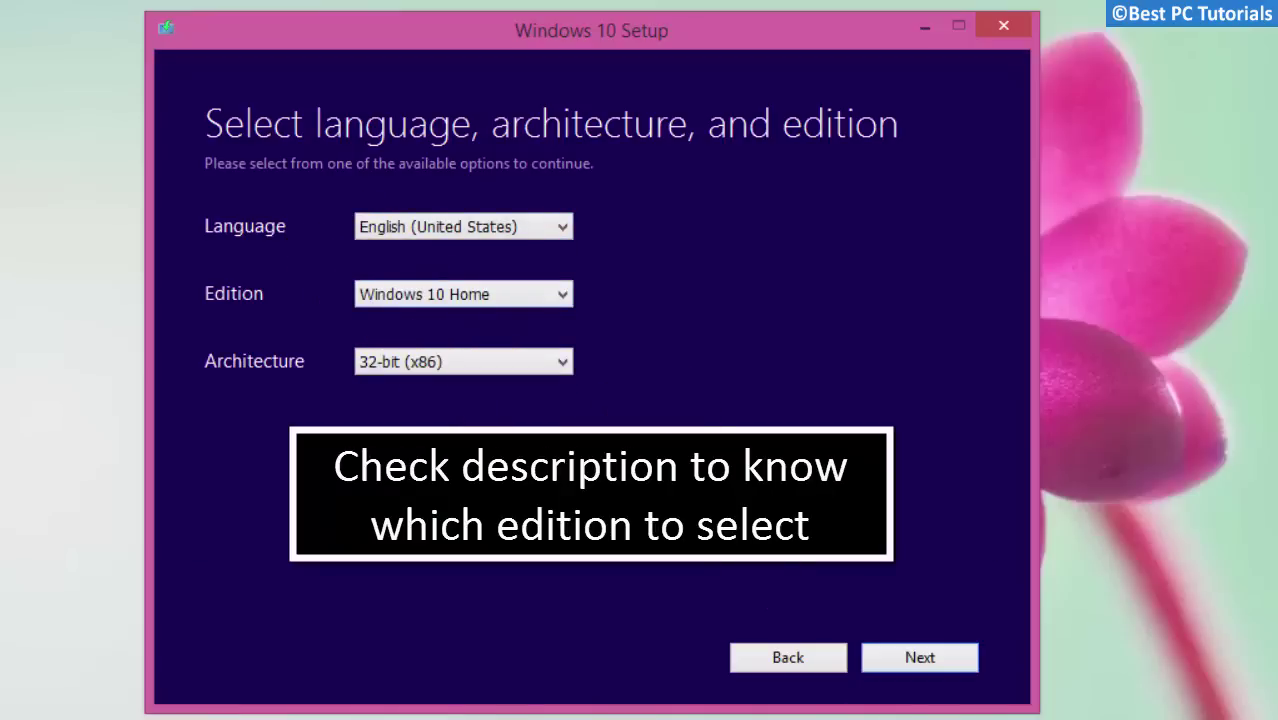
{"action": "left_click", "coordinate": [920, 660]}
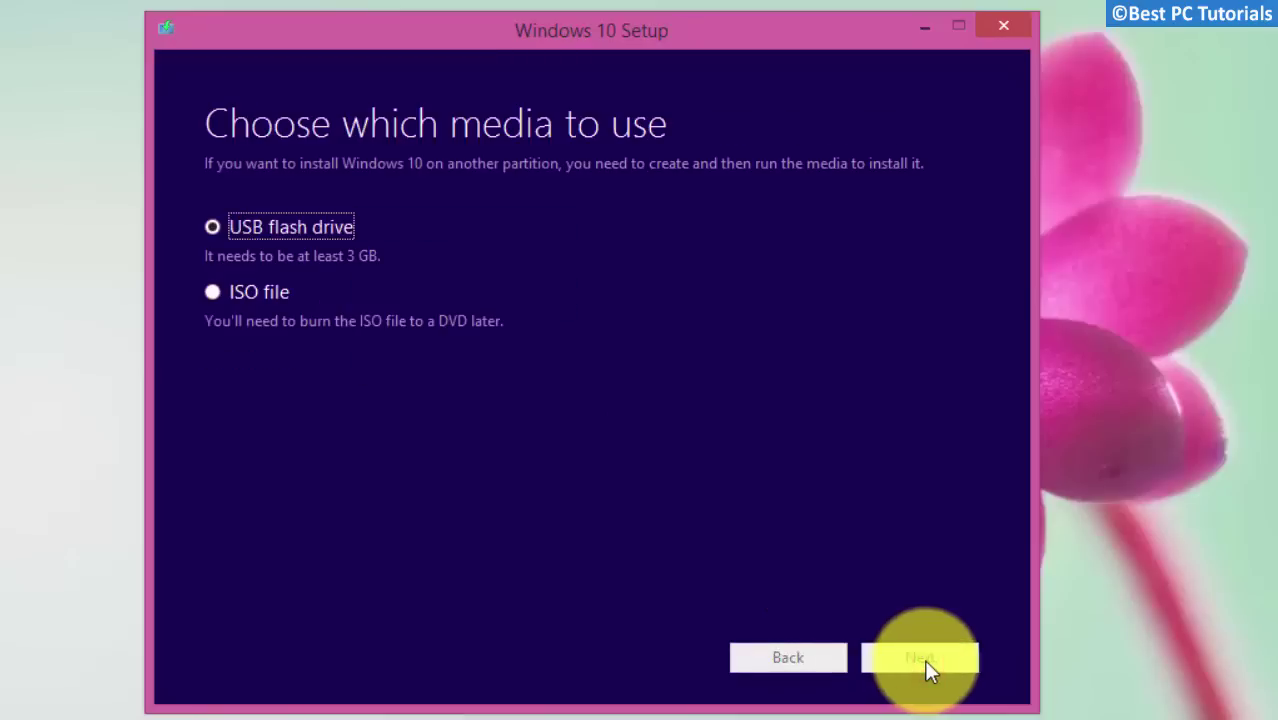
Choose ISO file as the media type, save it to the Desktop as Windows and start the download.
{"action": "left_click", "coordinate": [920, 660]}
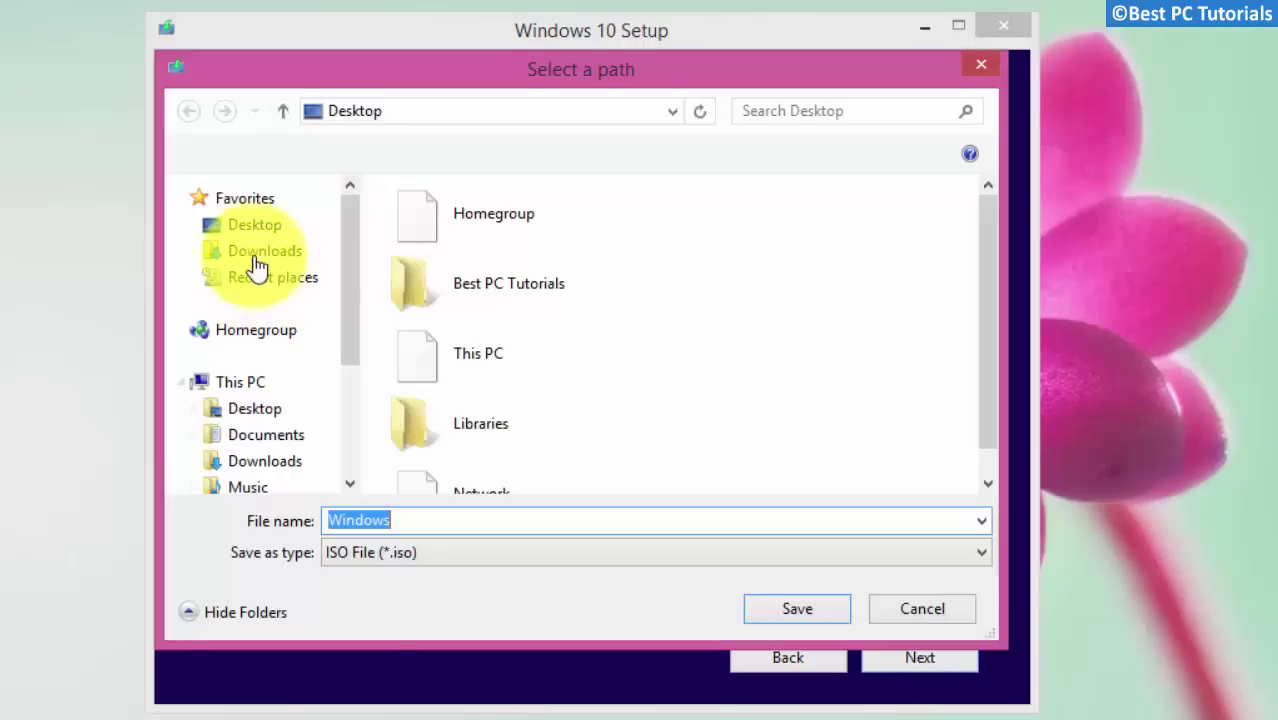
{"action": "left_click", "coordinate": [246, 233]}
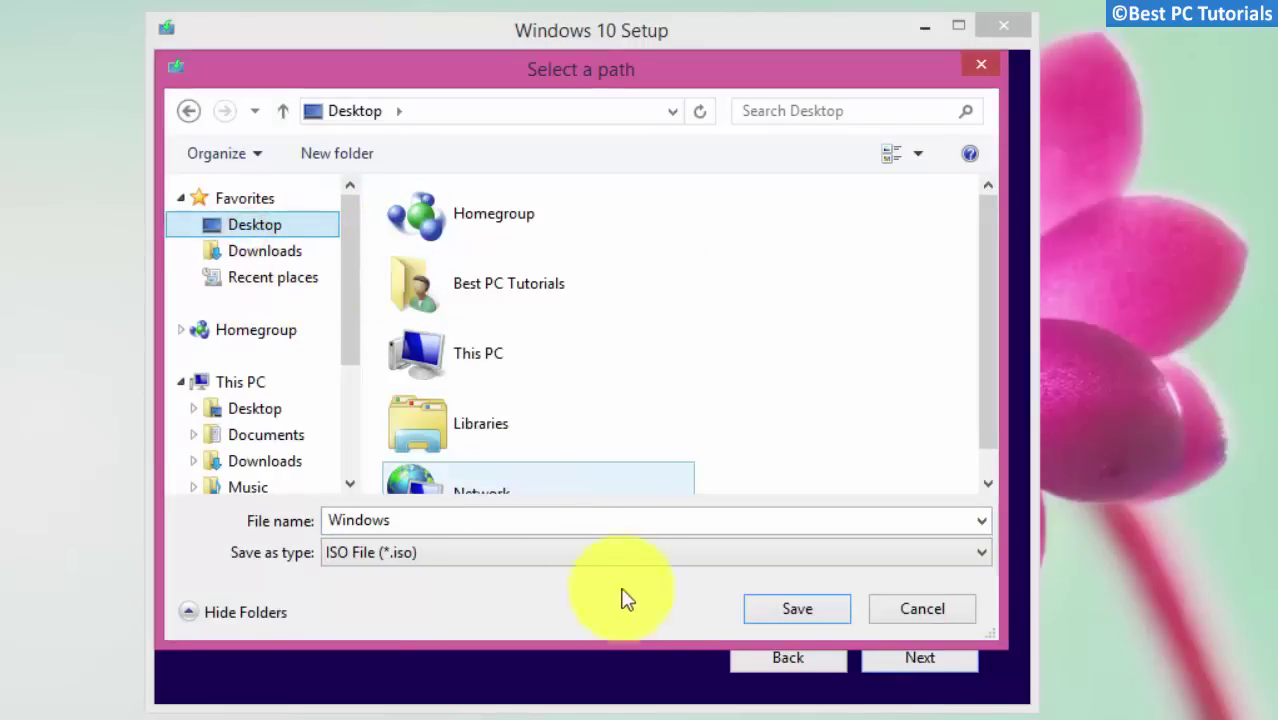
{"action": "left_click", "coordinate": [785, 608]}
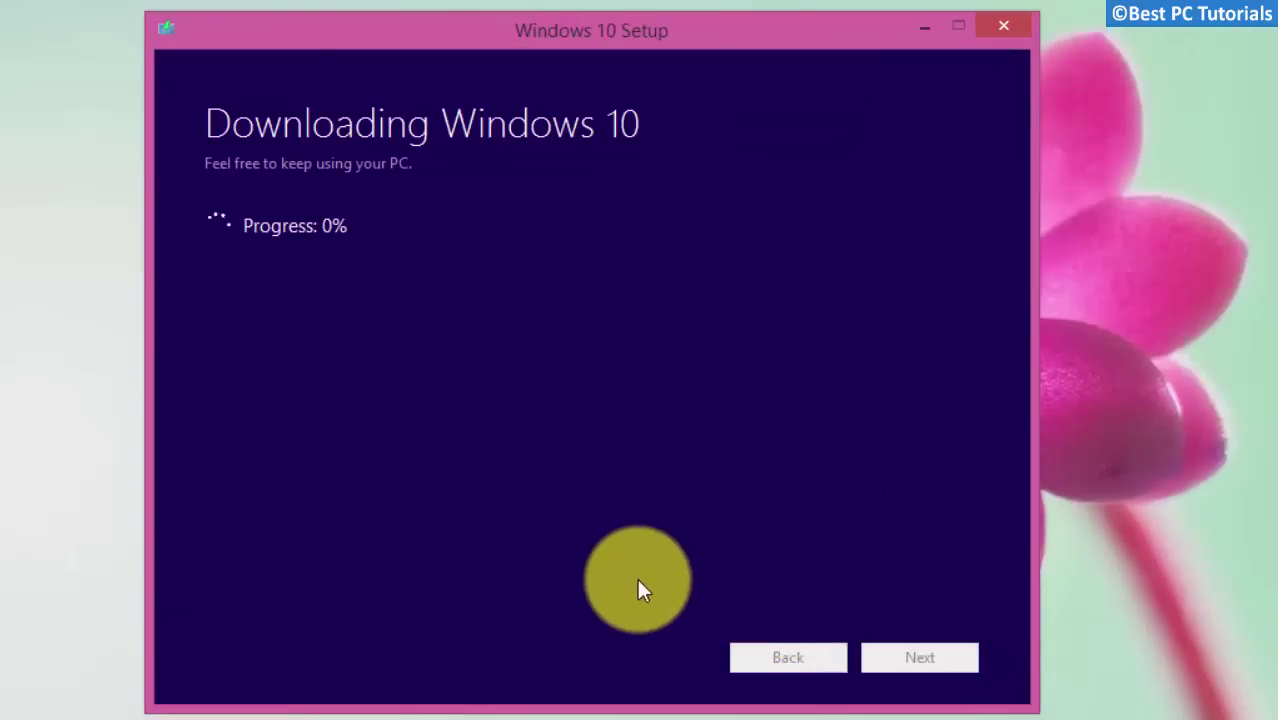